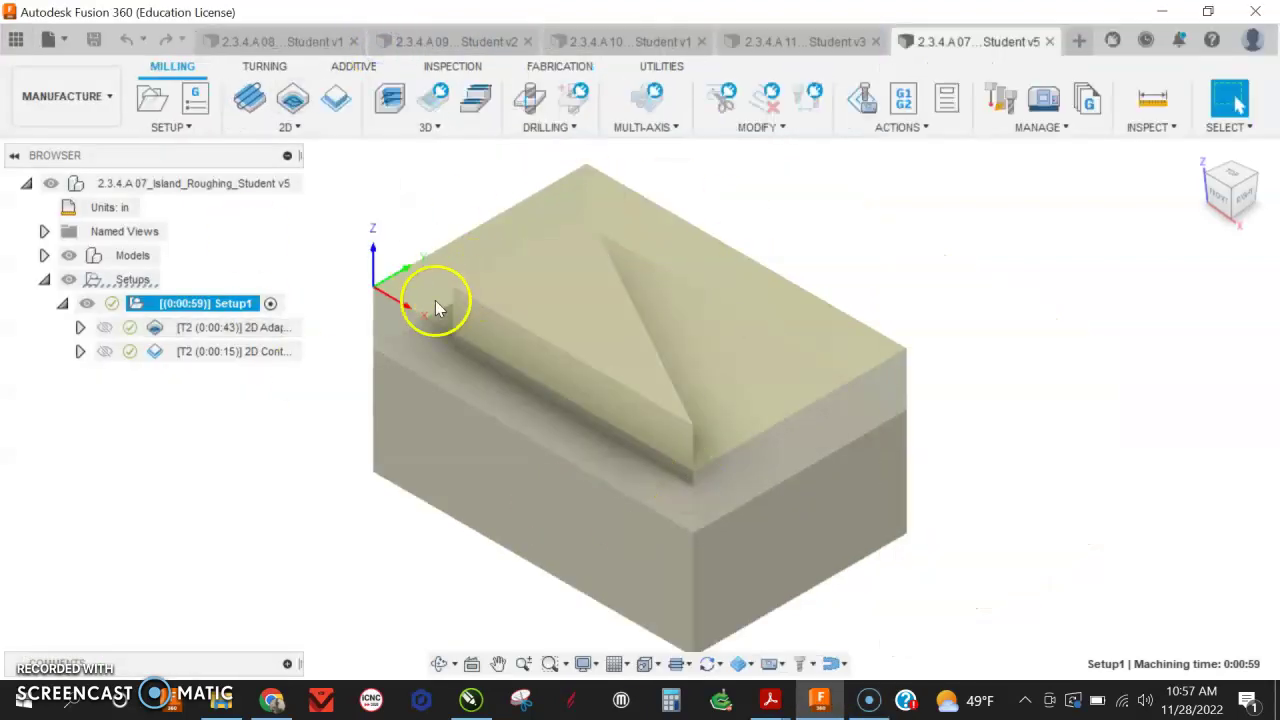
Delete the 2D Contour and 2D Adaptive operations from Setup1 in the browser
right_click(250, 351)
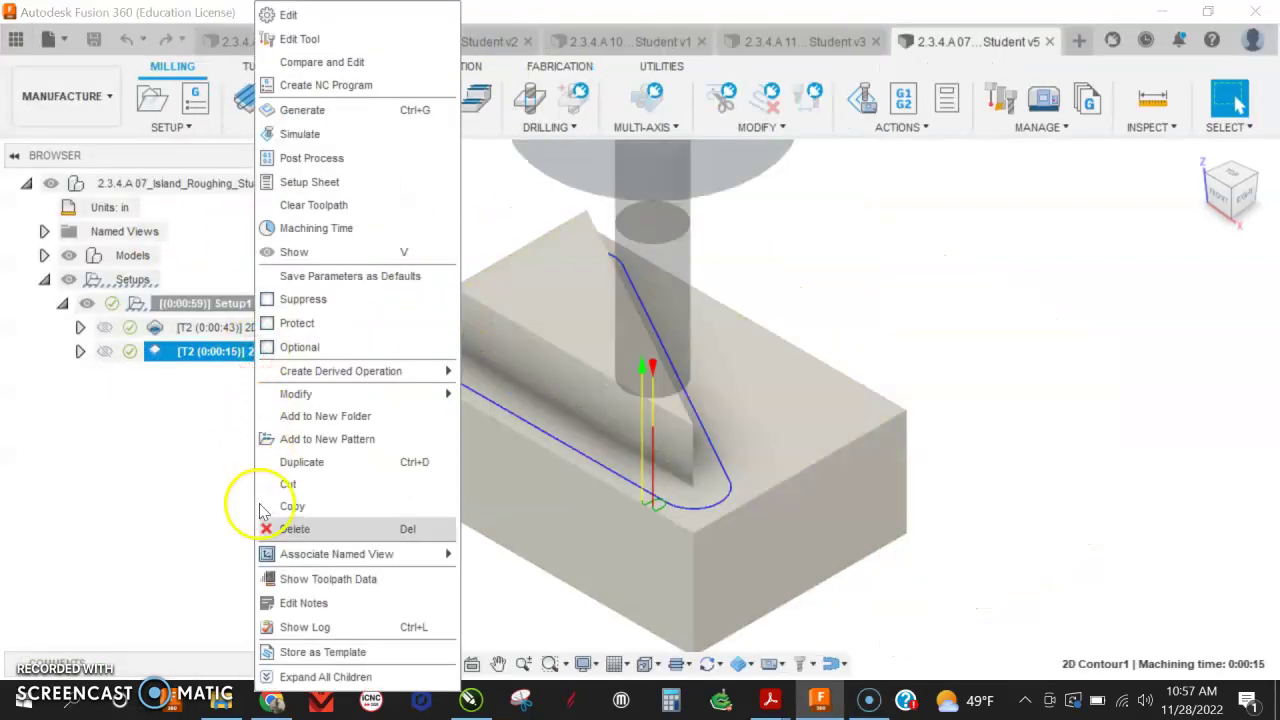
left_click(286, 529)
right_click(238, 324)
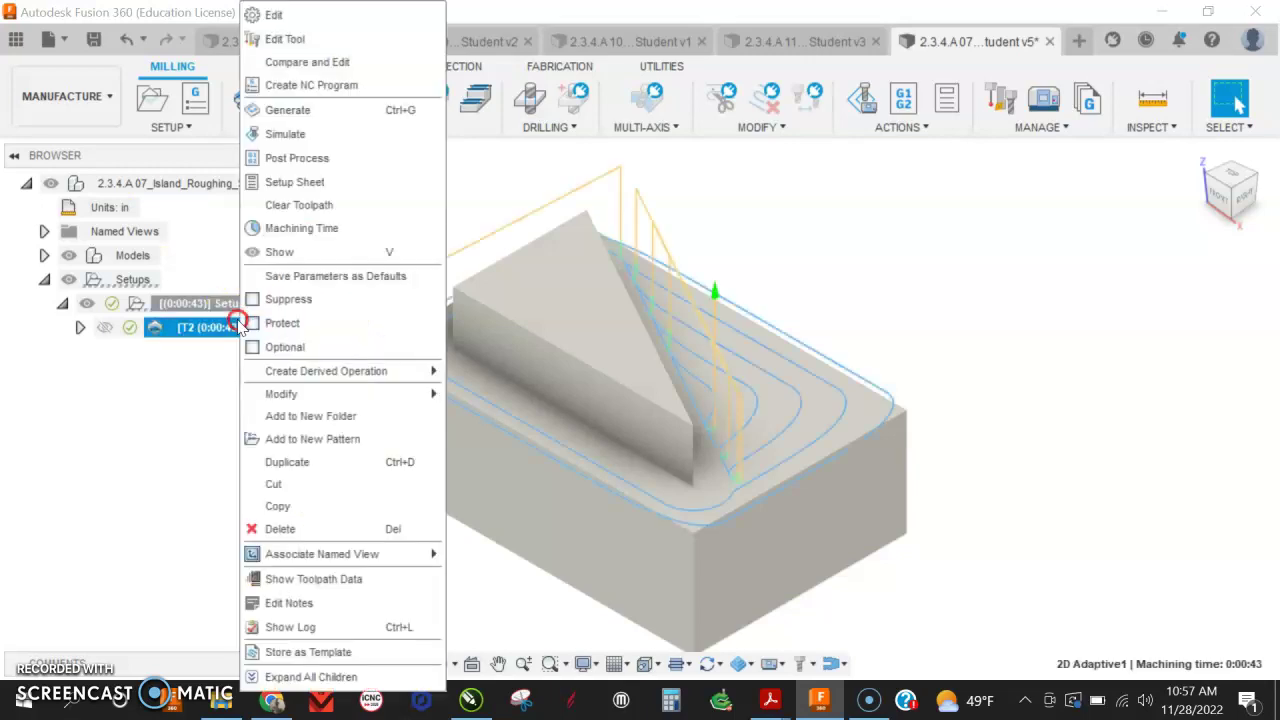
left_click(266, 529)
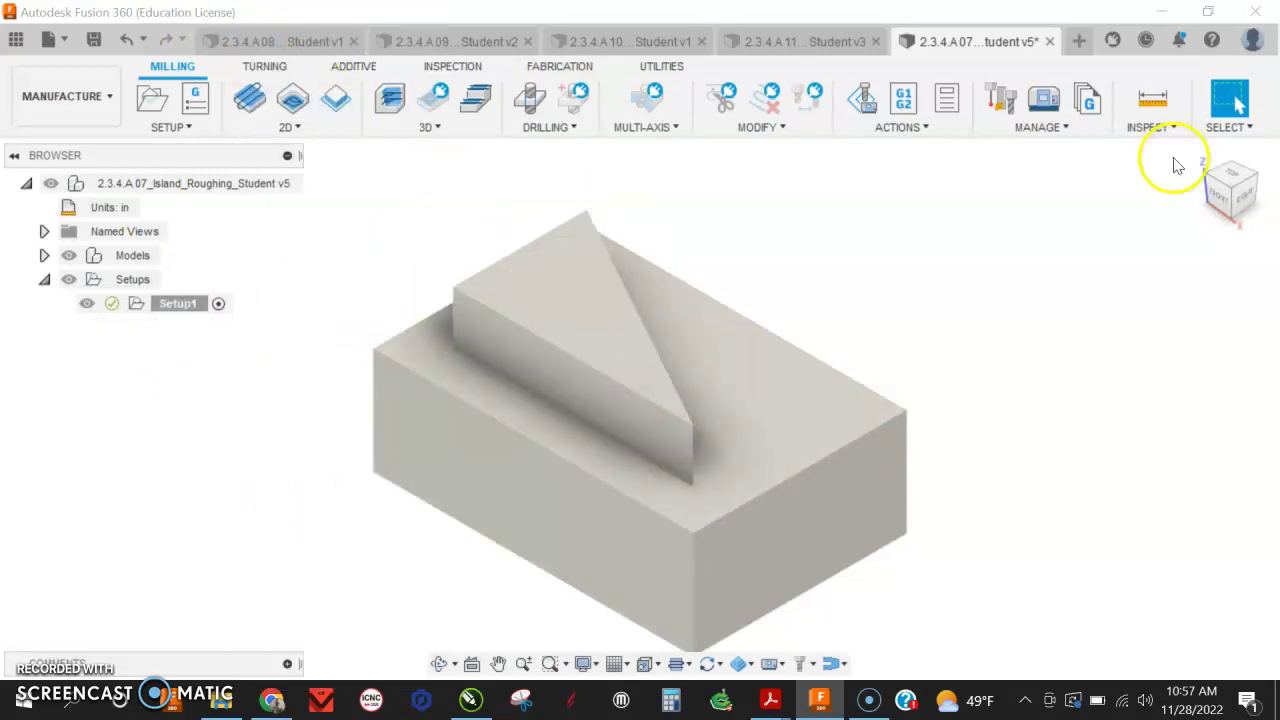
middle_click_drag(1169, 186, 1185, 210, "shift")
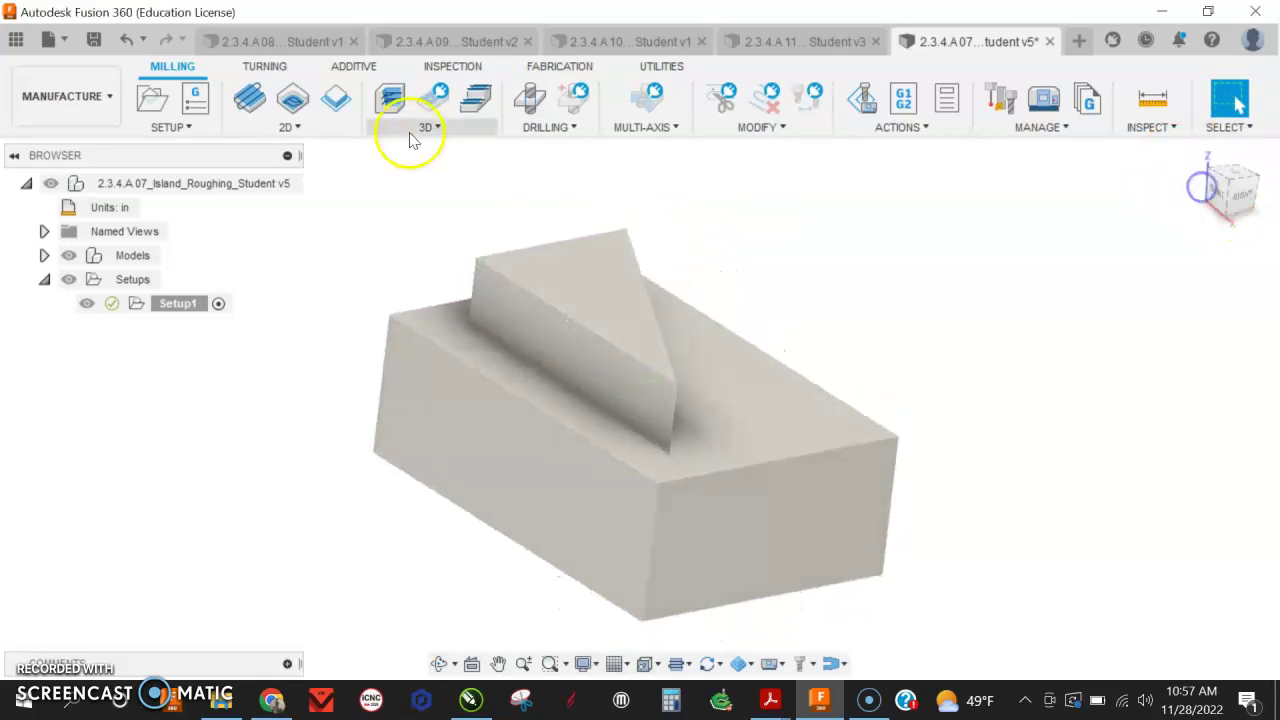
Start a 2D Contour operation using the Ø1/2" flat end mill
left_click(337, 104)
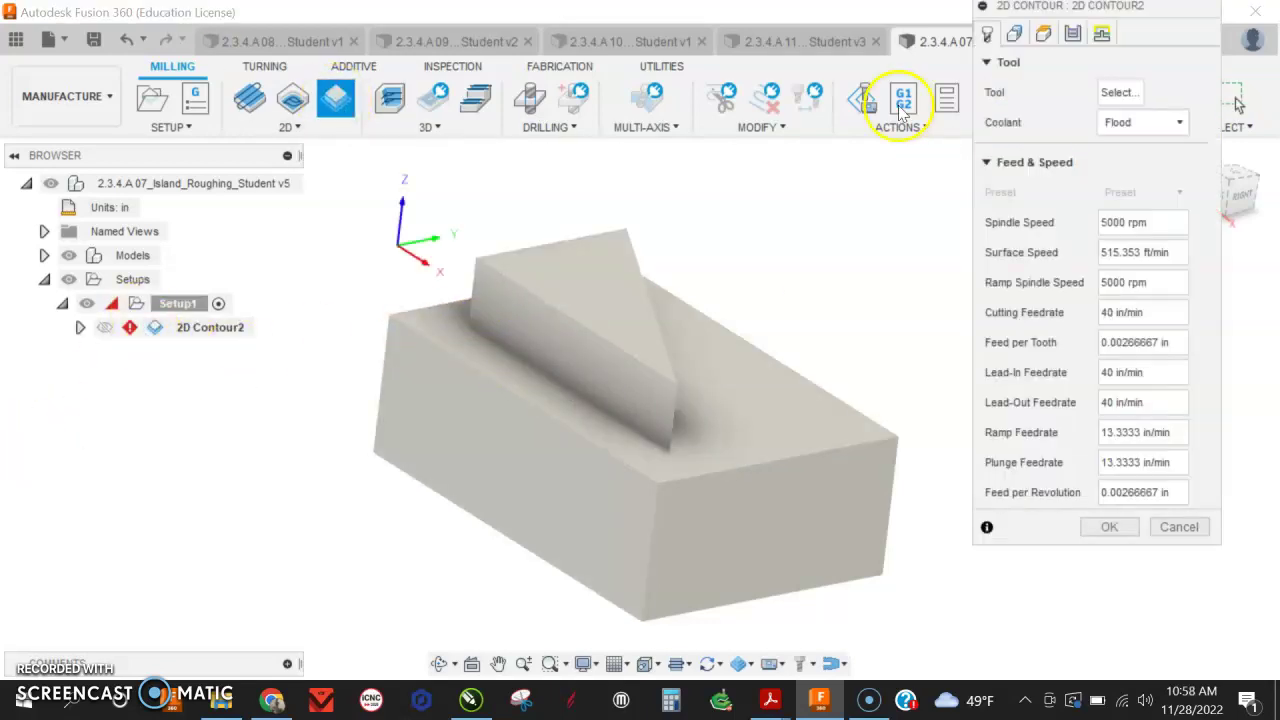
left_click(1117, 92)
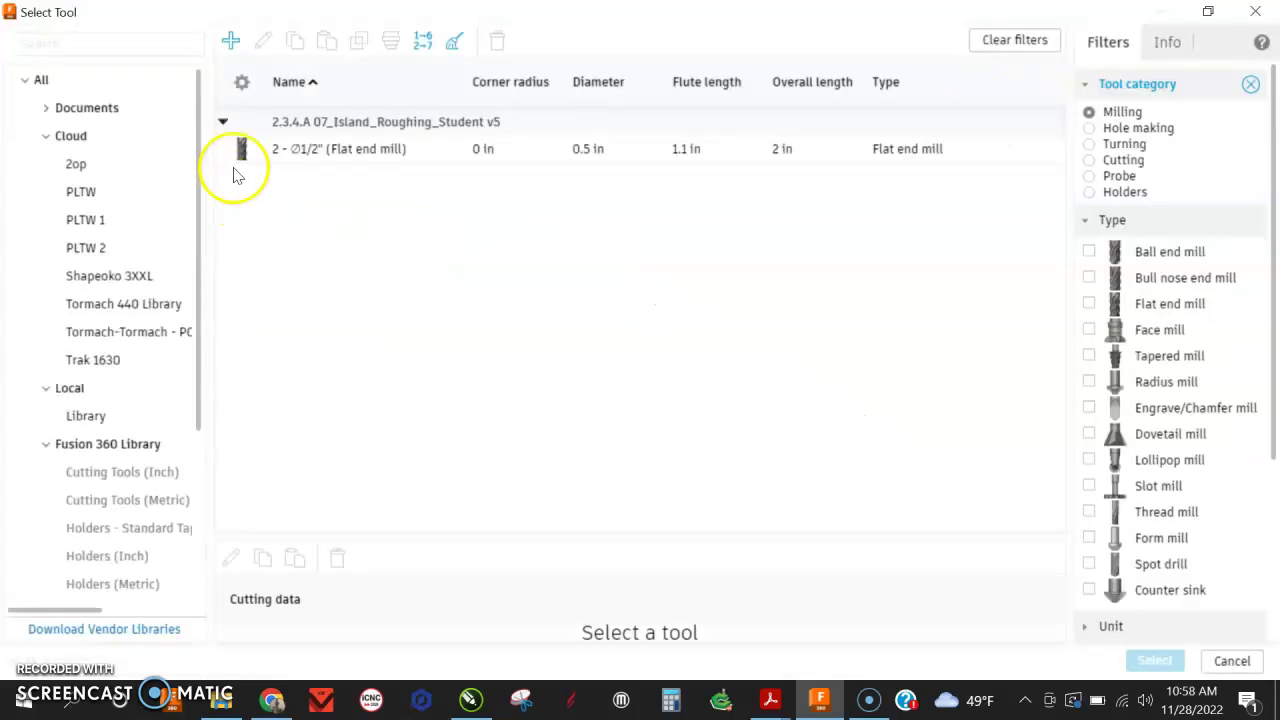
left_click(317, 157)
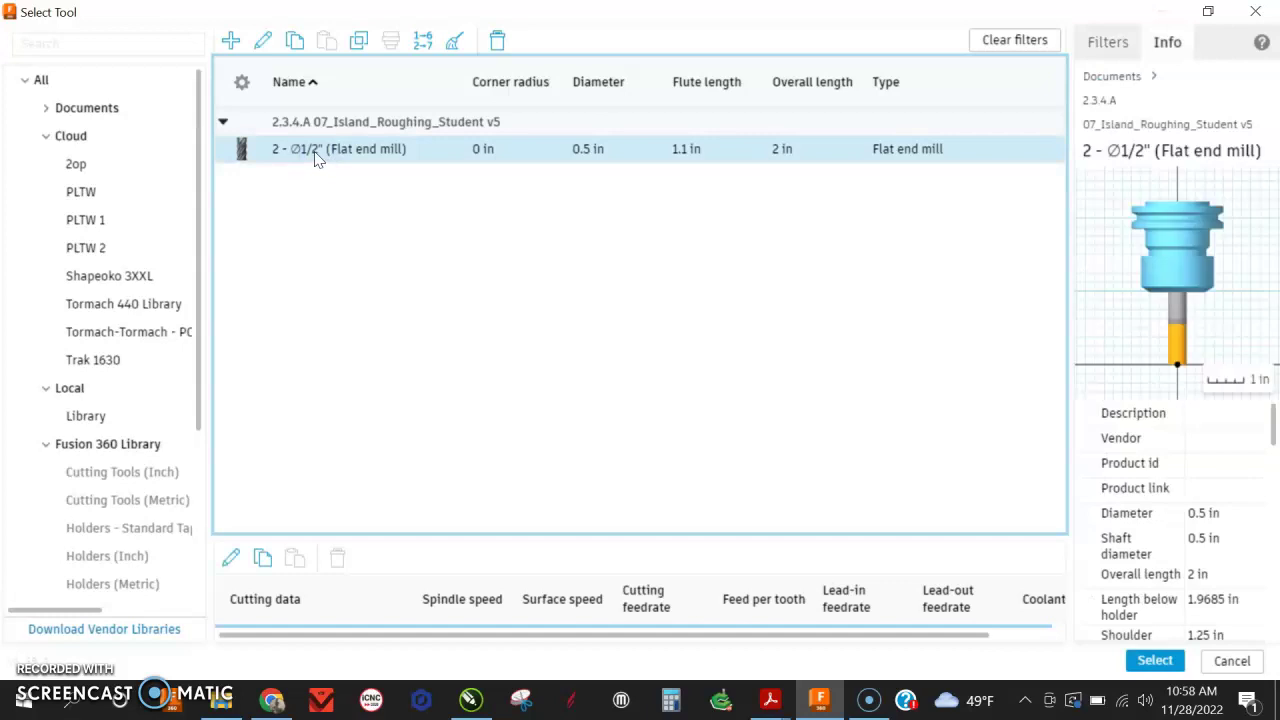
left_click(1155, 661)
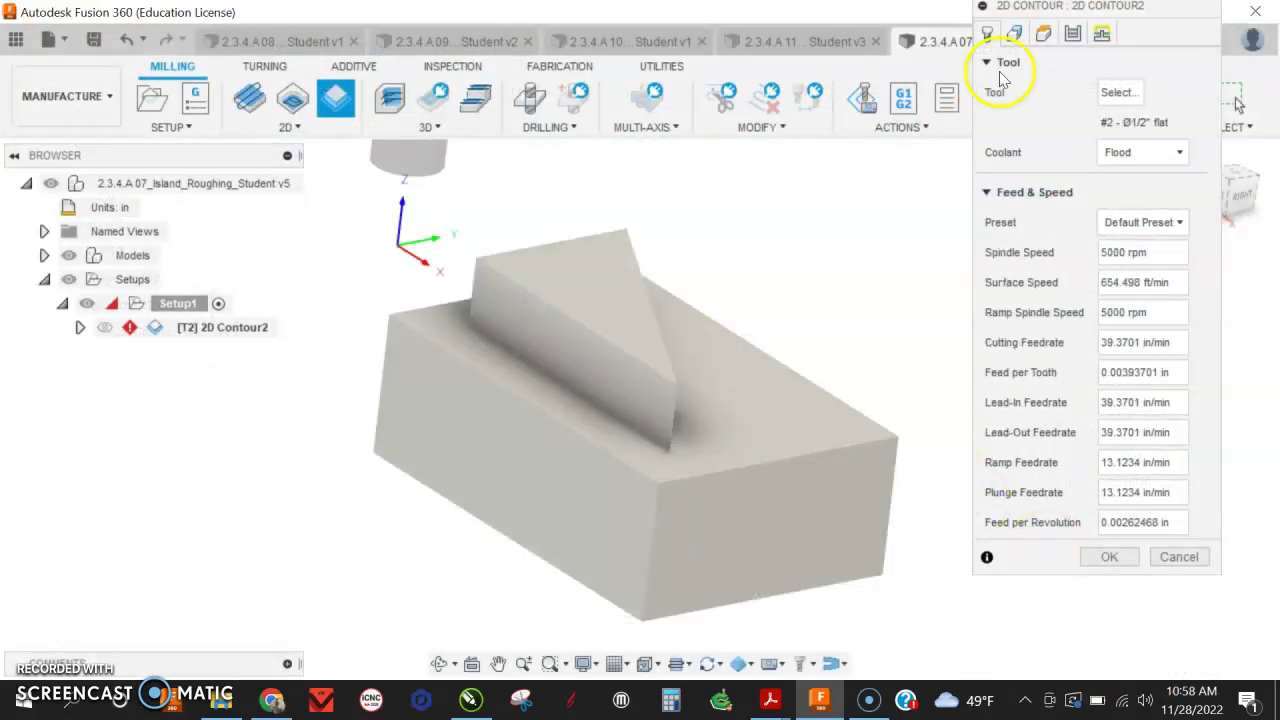
Pick the triangular boss's base edge as the contour, review the passes, and generate the toolpath
left_click(1014, 33)
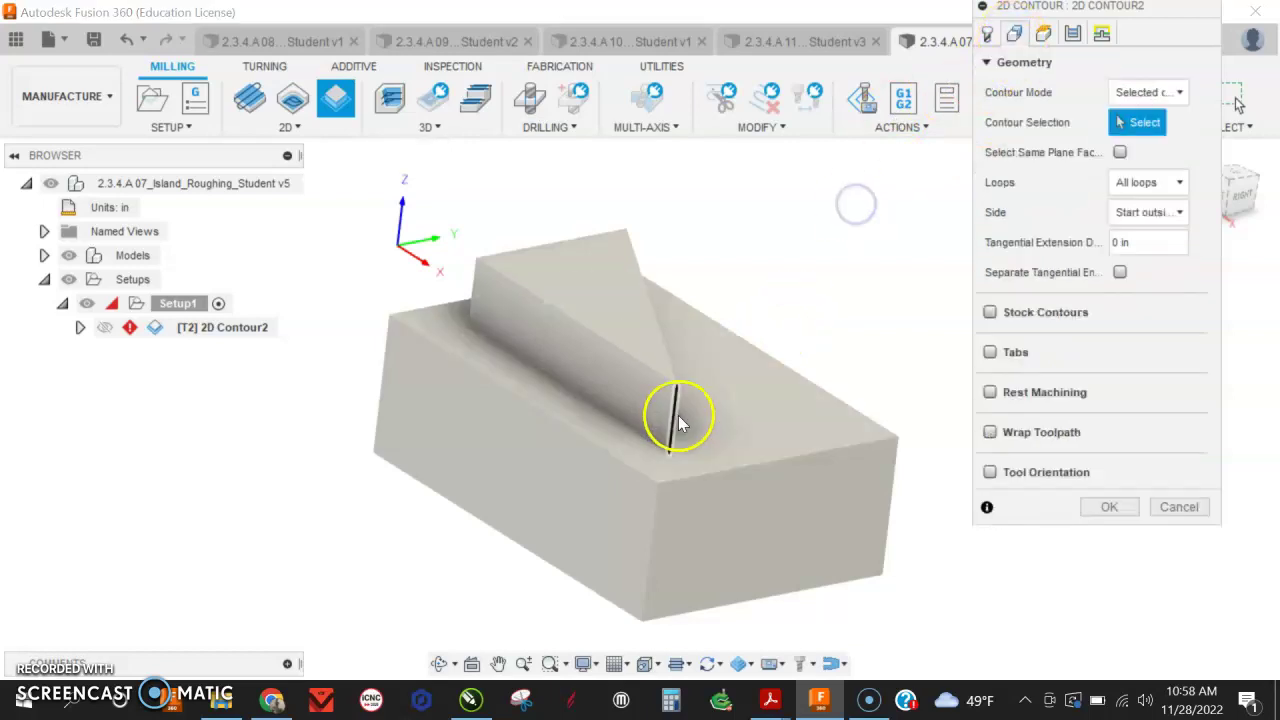
left_click(662, 450)
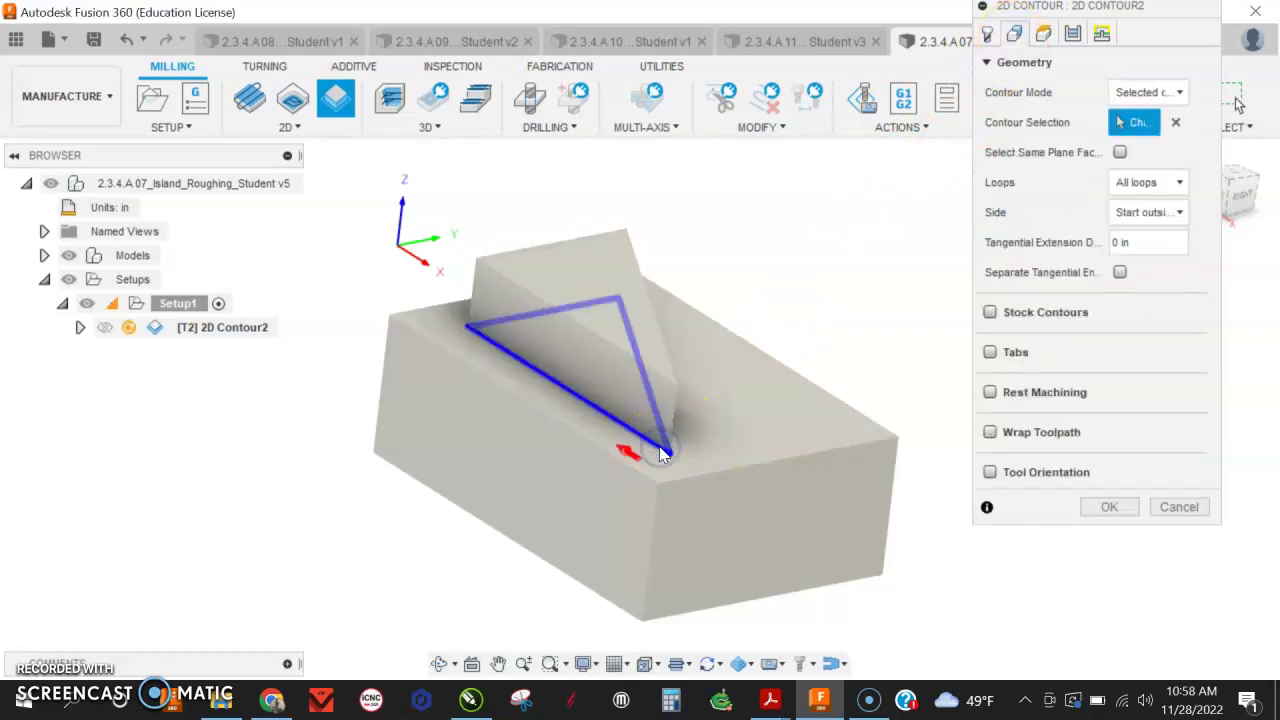
left_click(660, 450)
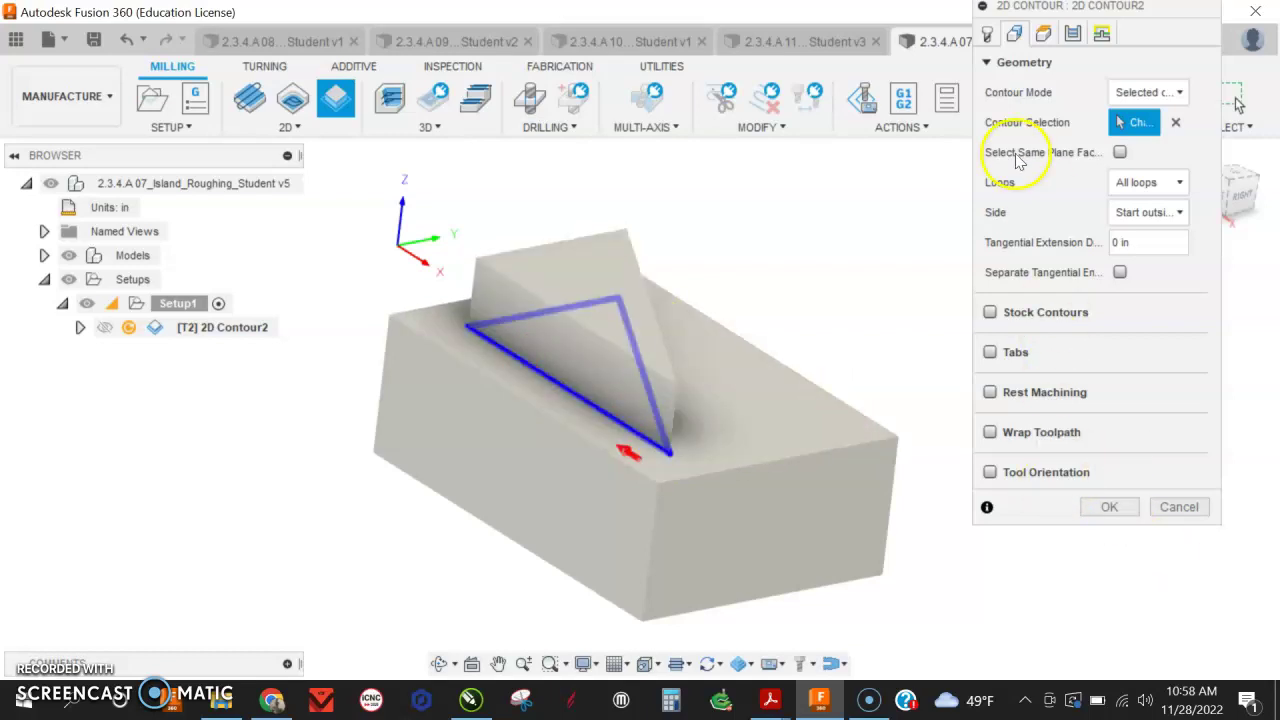
left_click(1072, 34)
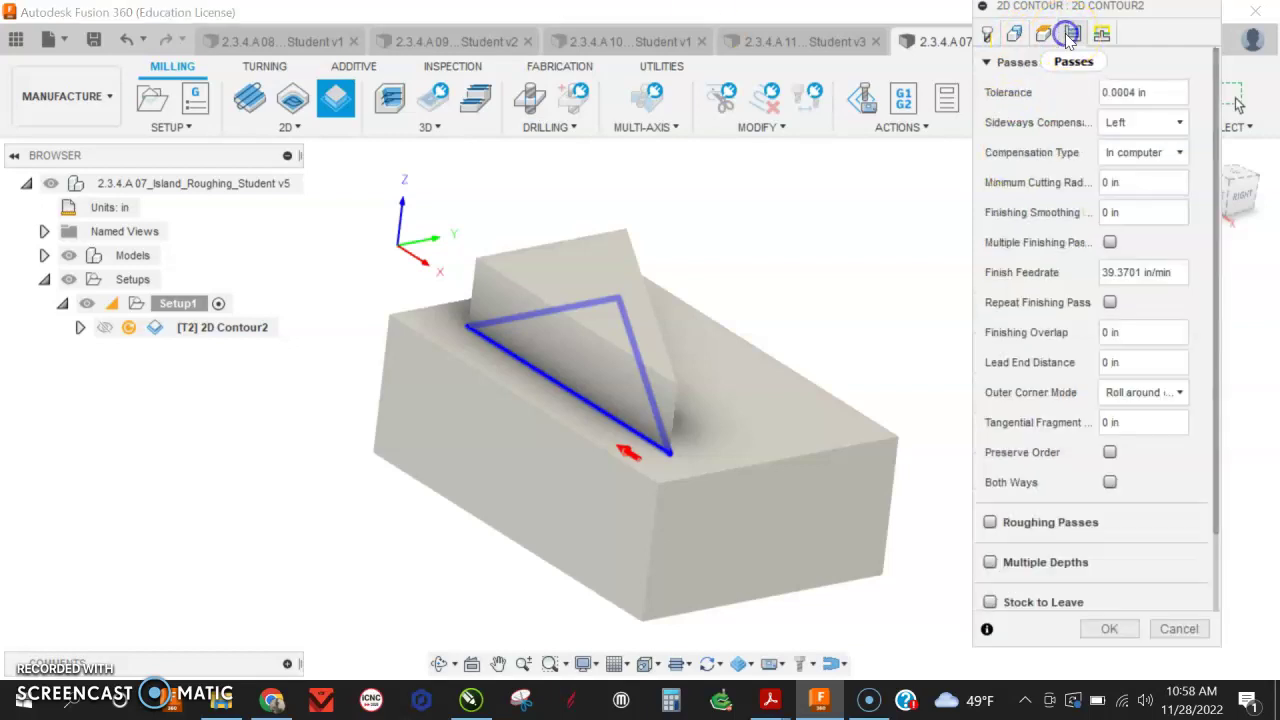
scroll(1010, 535, "down", 2)
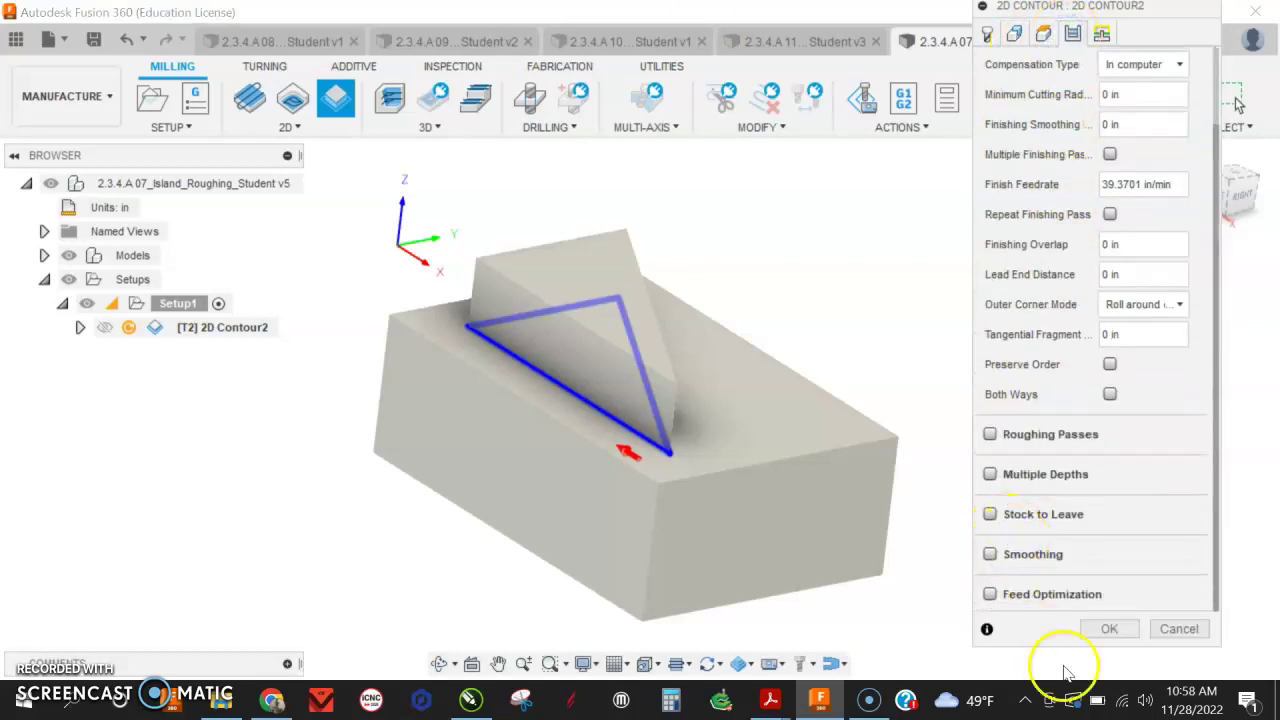
left_click(1112, 629)
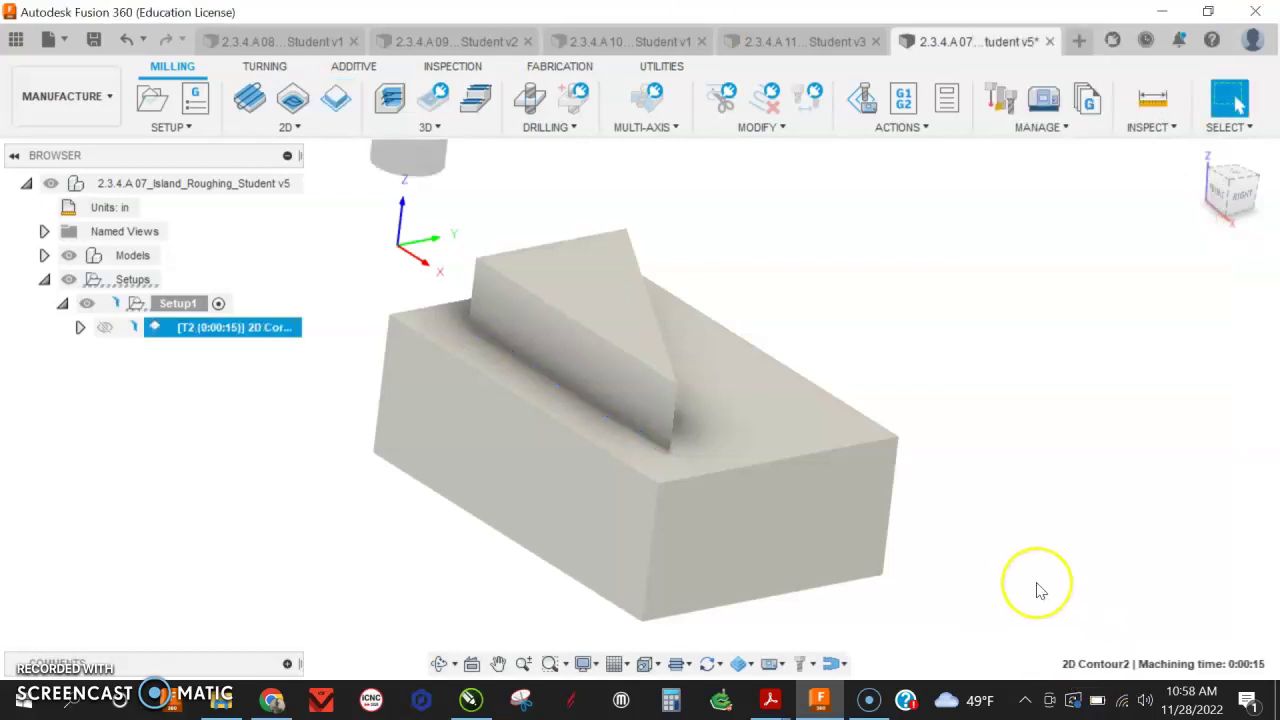
Turn to the right view and play a machine simulation of 2D Contour2
left_click(1217, 197)
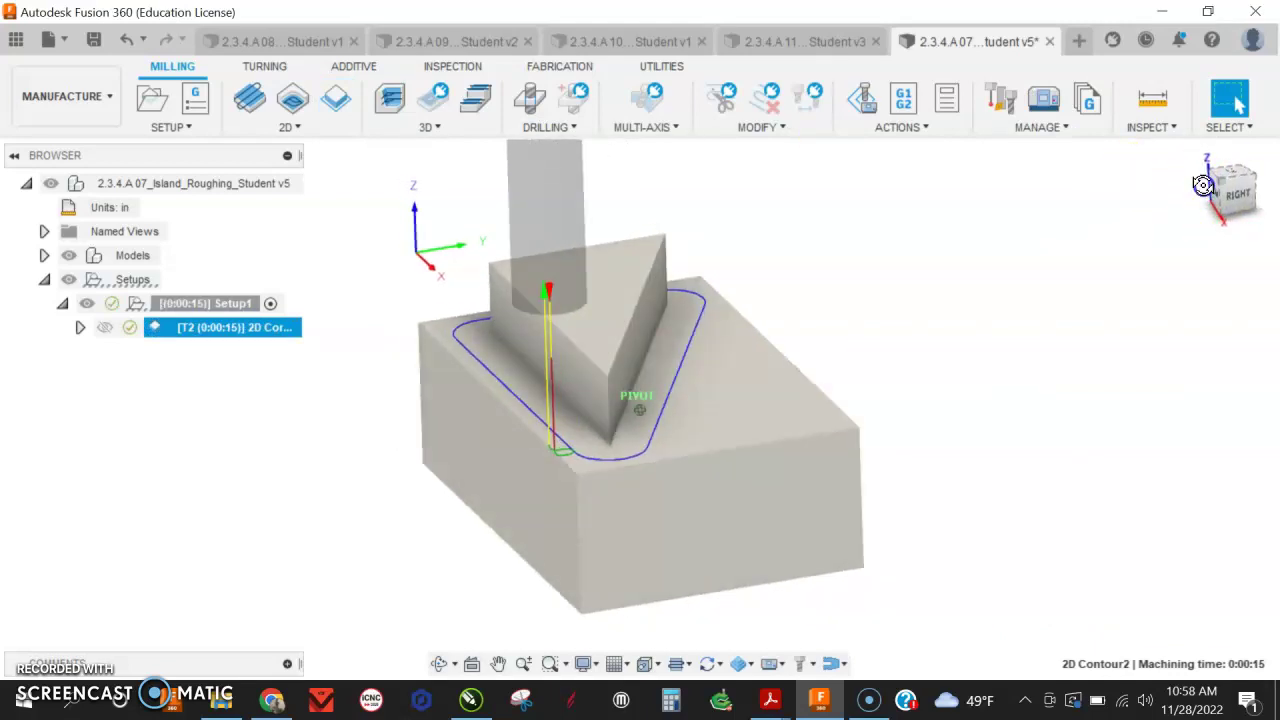
left_click(871, 100)
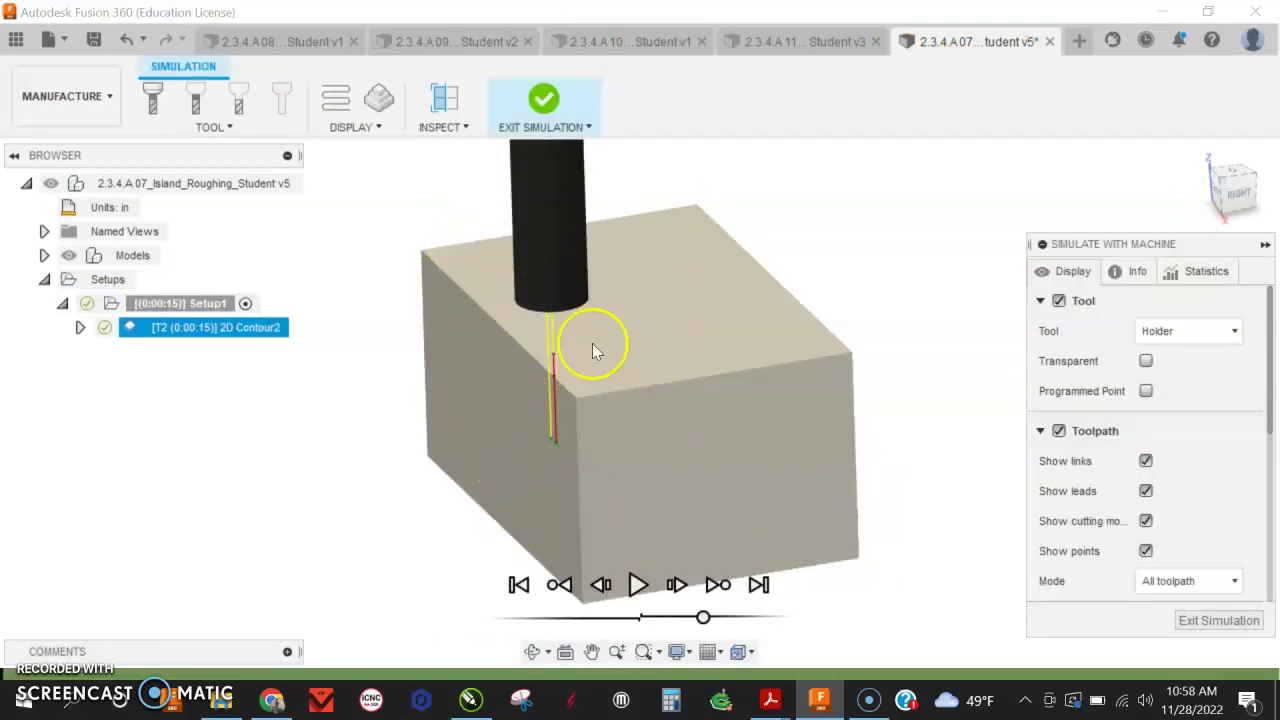
left_click(638, 586)
left_click(640, 586)
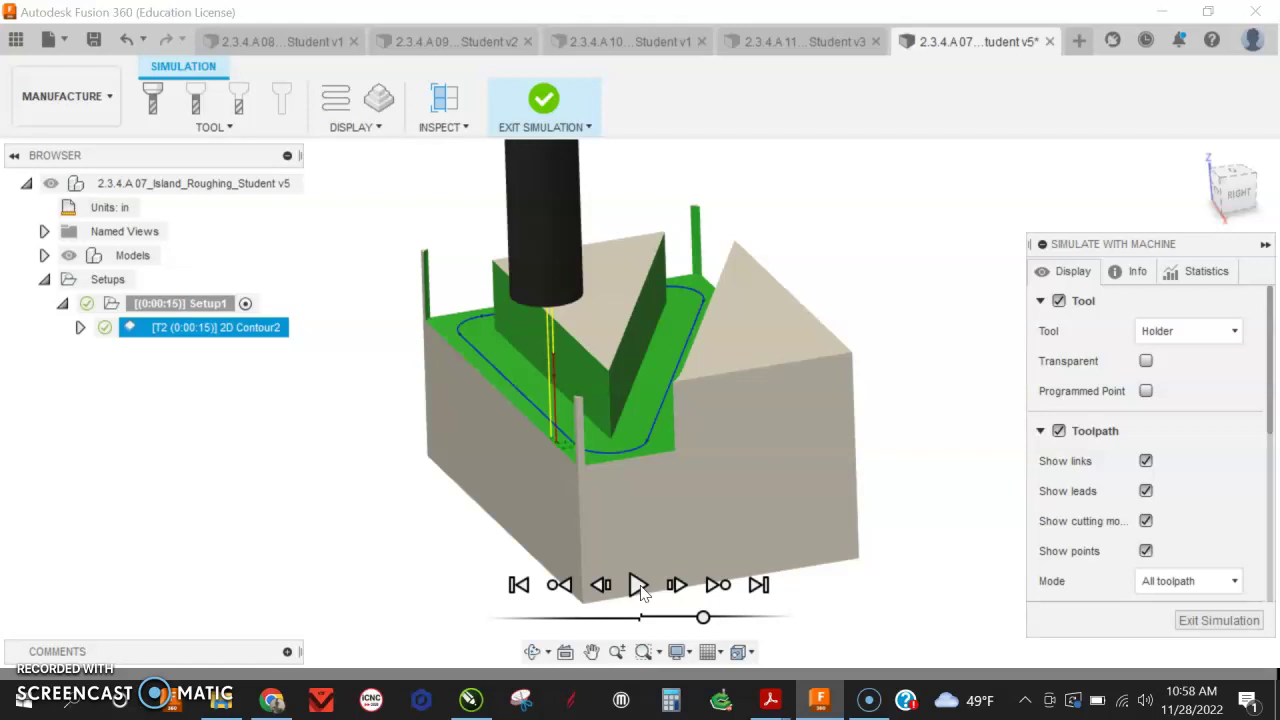
Exit the simulation and delete the 2D Contour2 operation
left_click(1241, 622)
left_click(1218, 622)
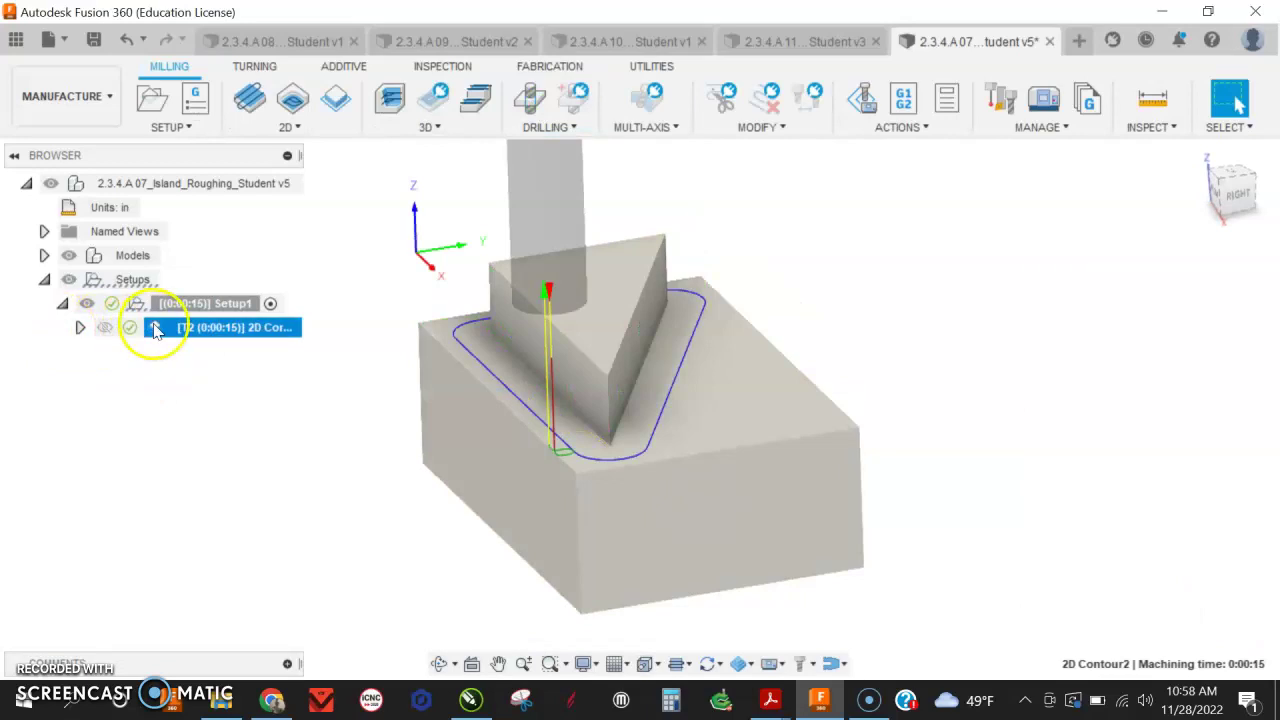
right_click(158, 330)
left_click(172, 526)
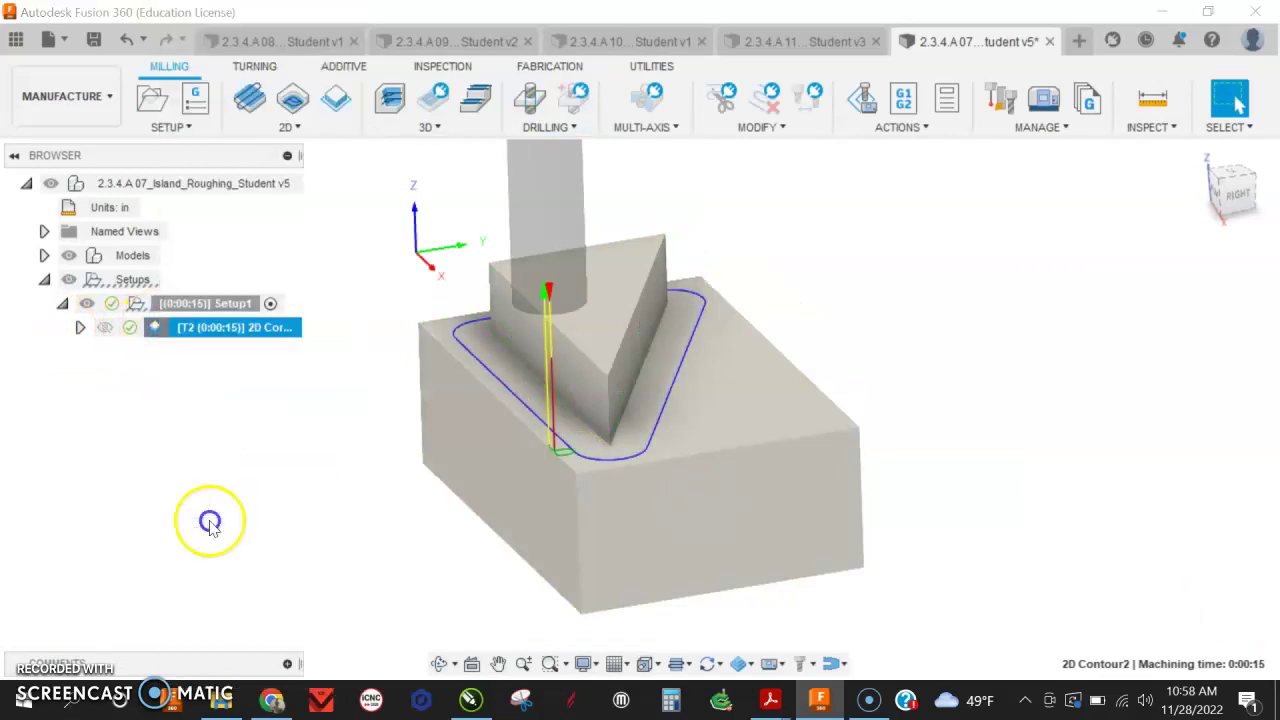
Start a 2D Adaptive clearing operation with the Ø1/2" flat end mill
left_click(292, 97)
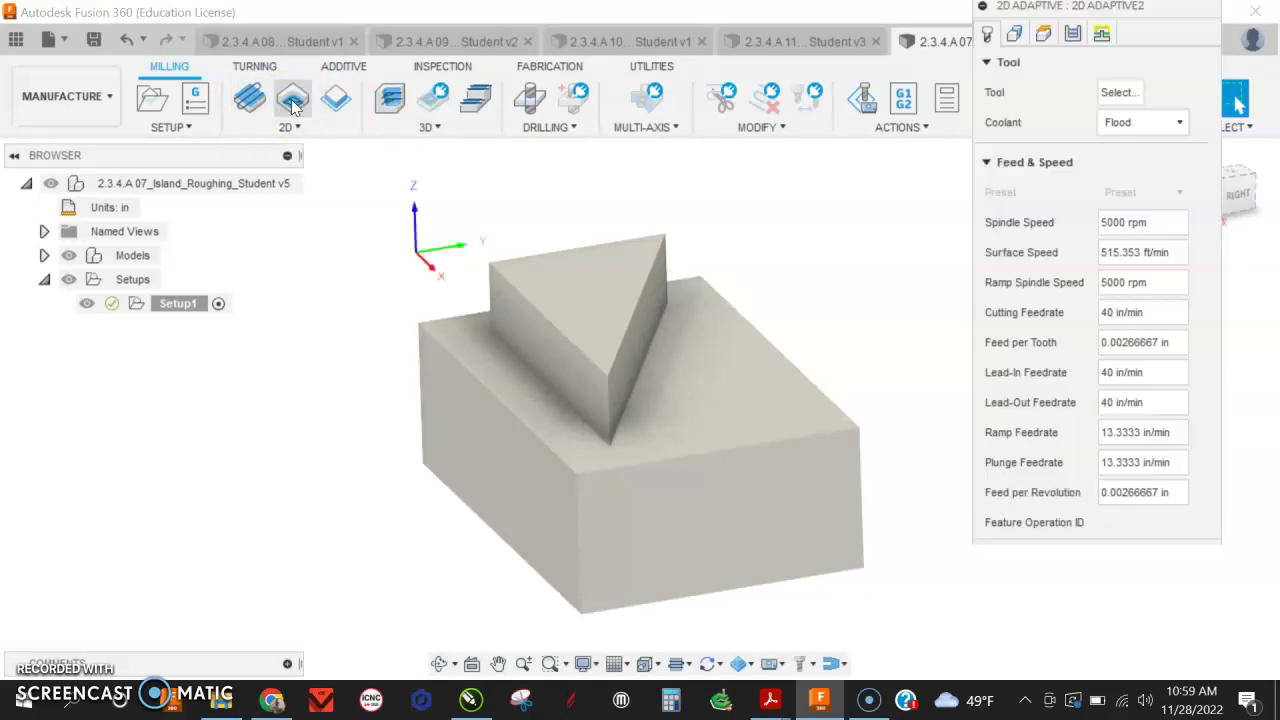
left_click(1122, 95)
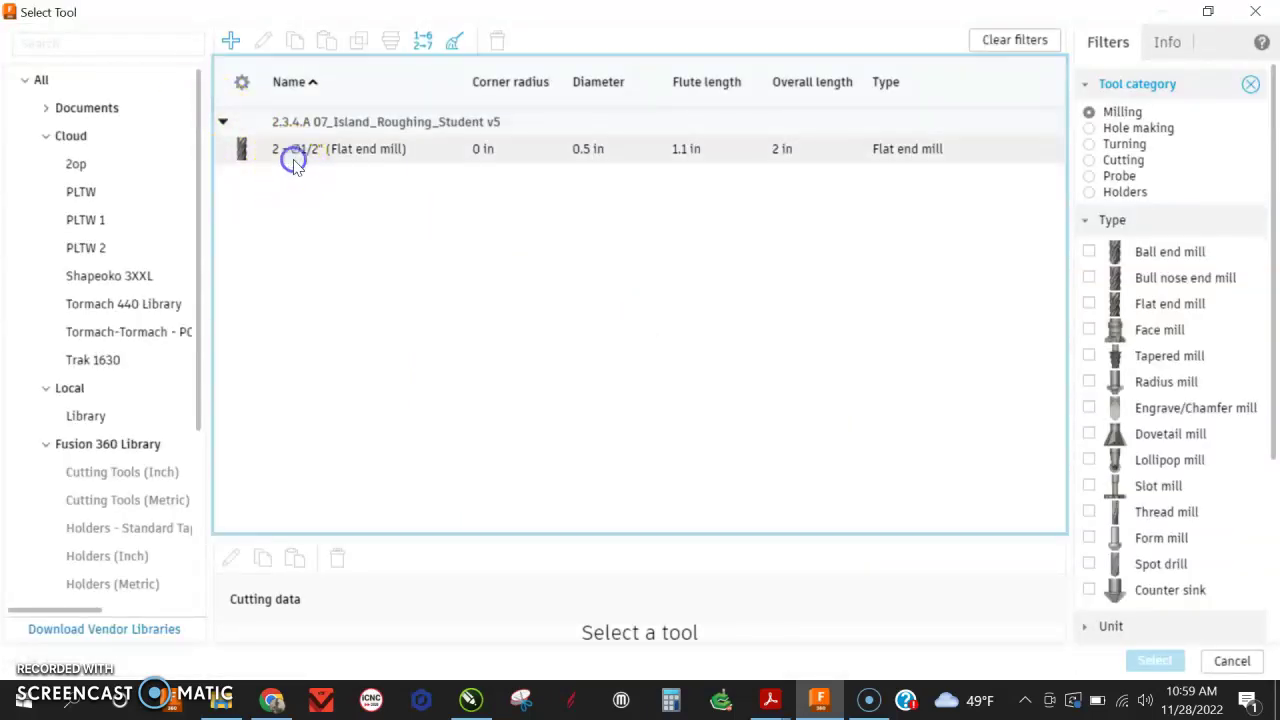
left_click(340, 150)
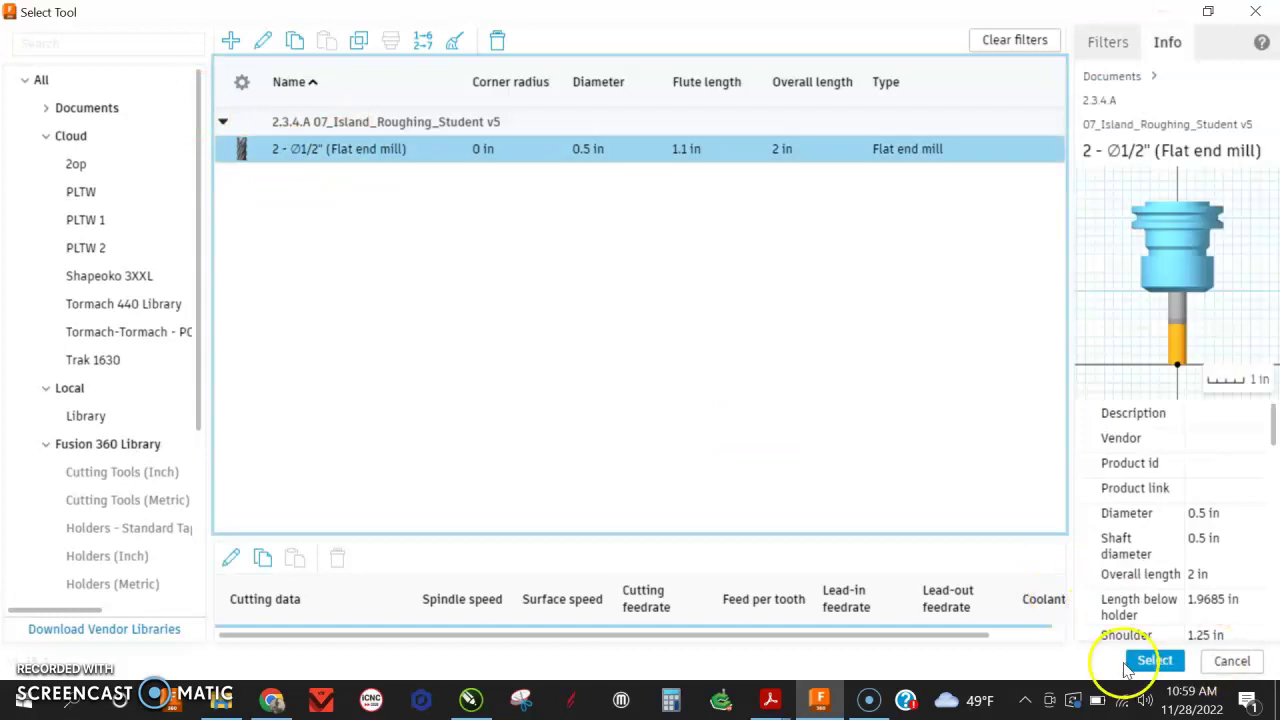
left_click(1132, 663)
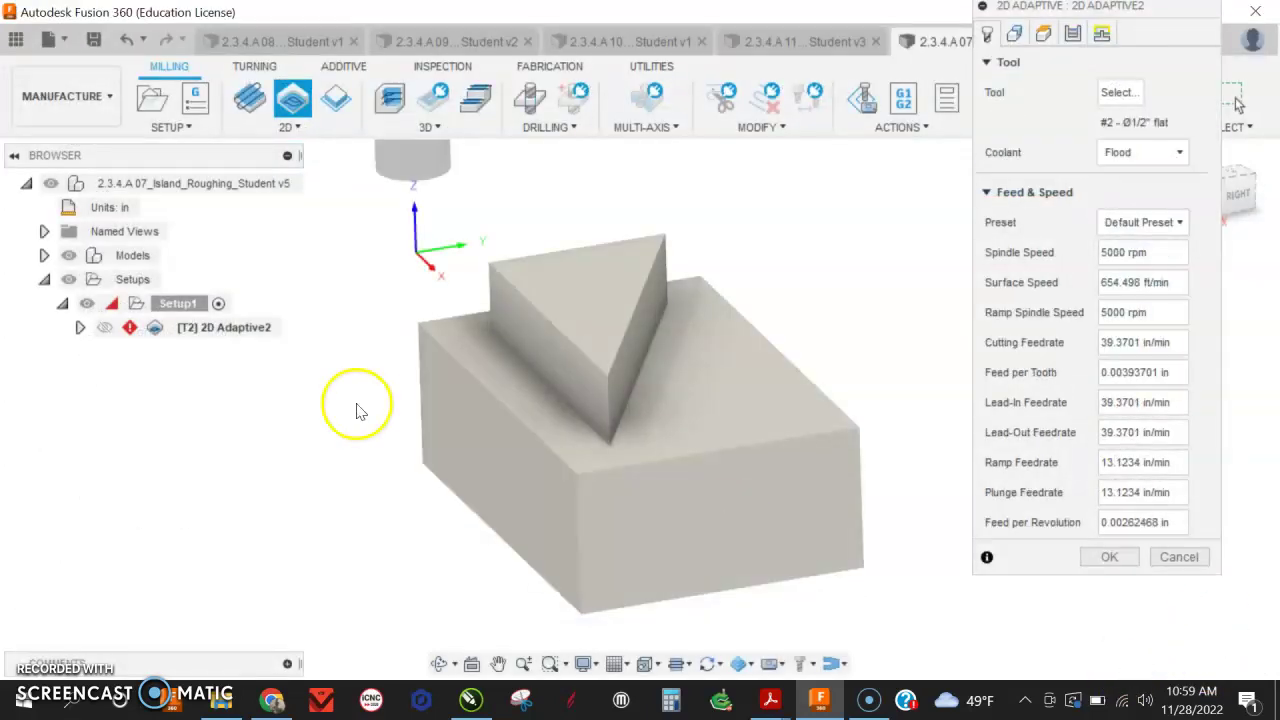
Select the triangle's base edge loop as the pocket and generate the roughing toolpath
left_click(512, 368)
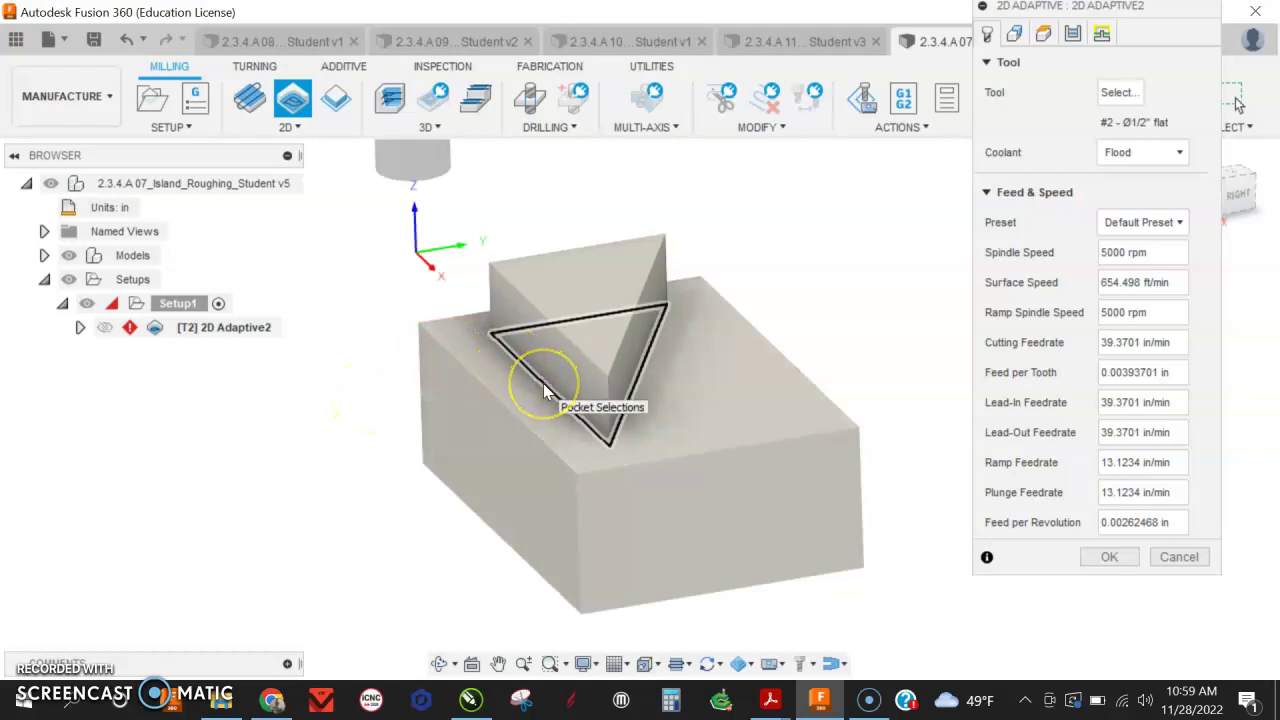
left_click(545, 390)
left_click(527, 377)
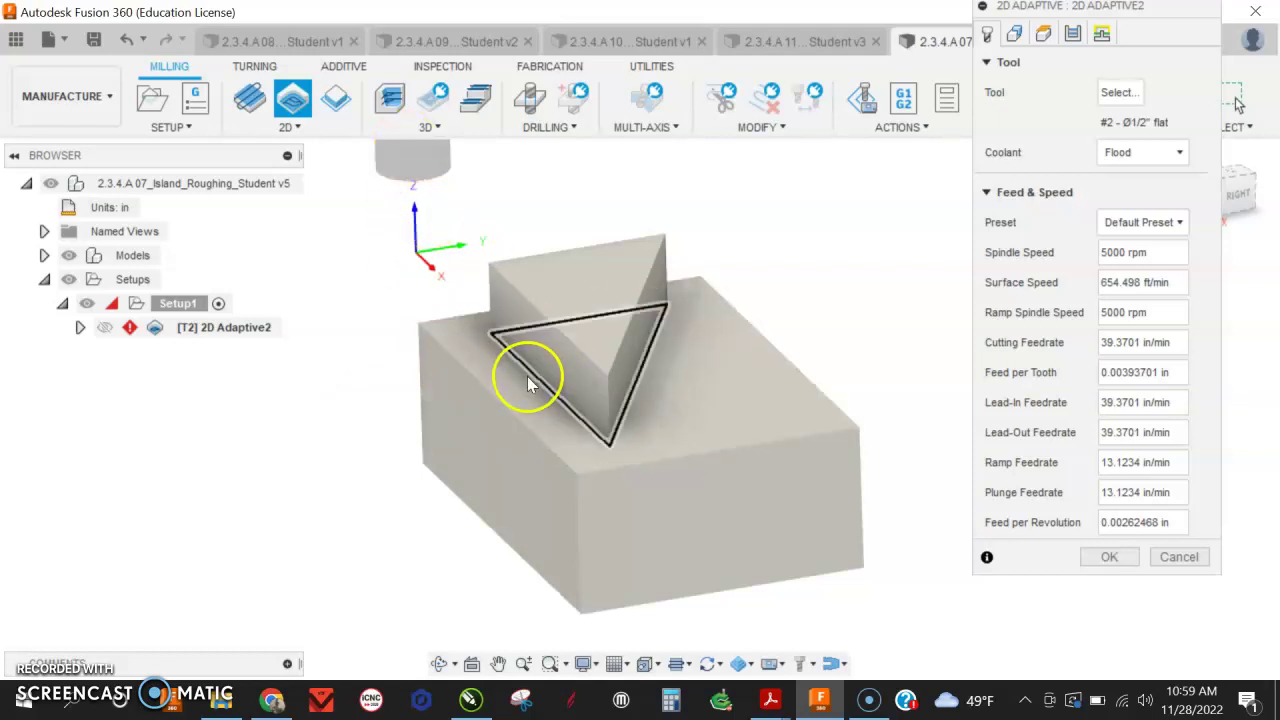
left_click(523, 400)
left_click(543, 386)
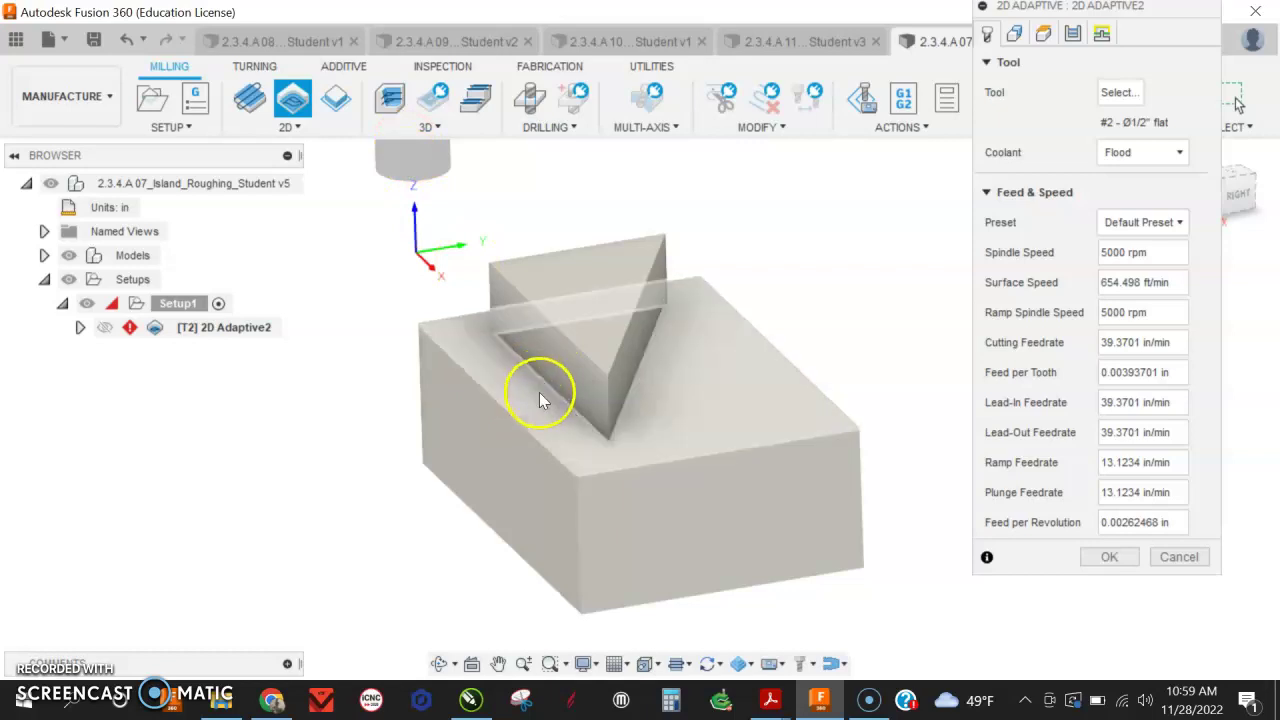
left_click(539, 400)
left_click(583, 402)
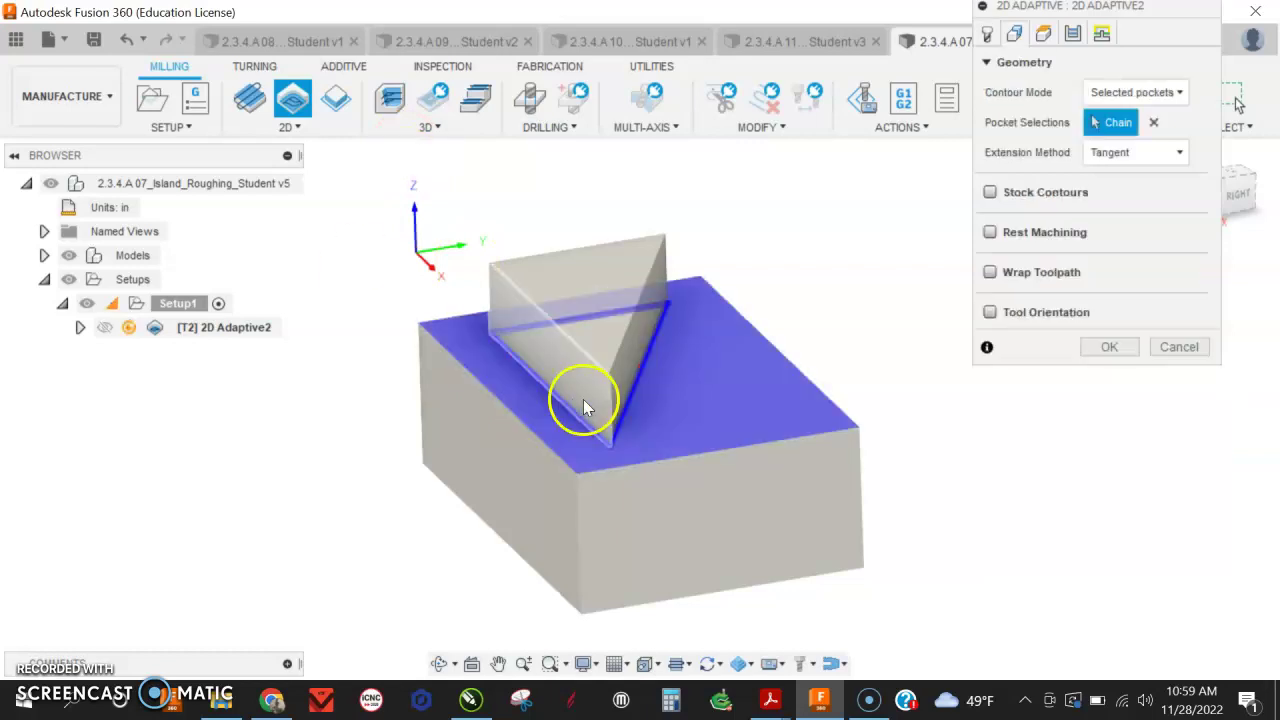
left_click(648, 371)
left_click(640, 388)
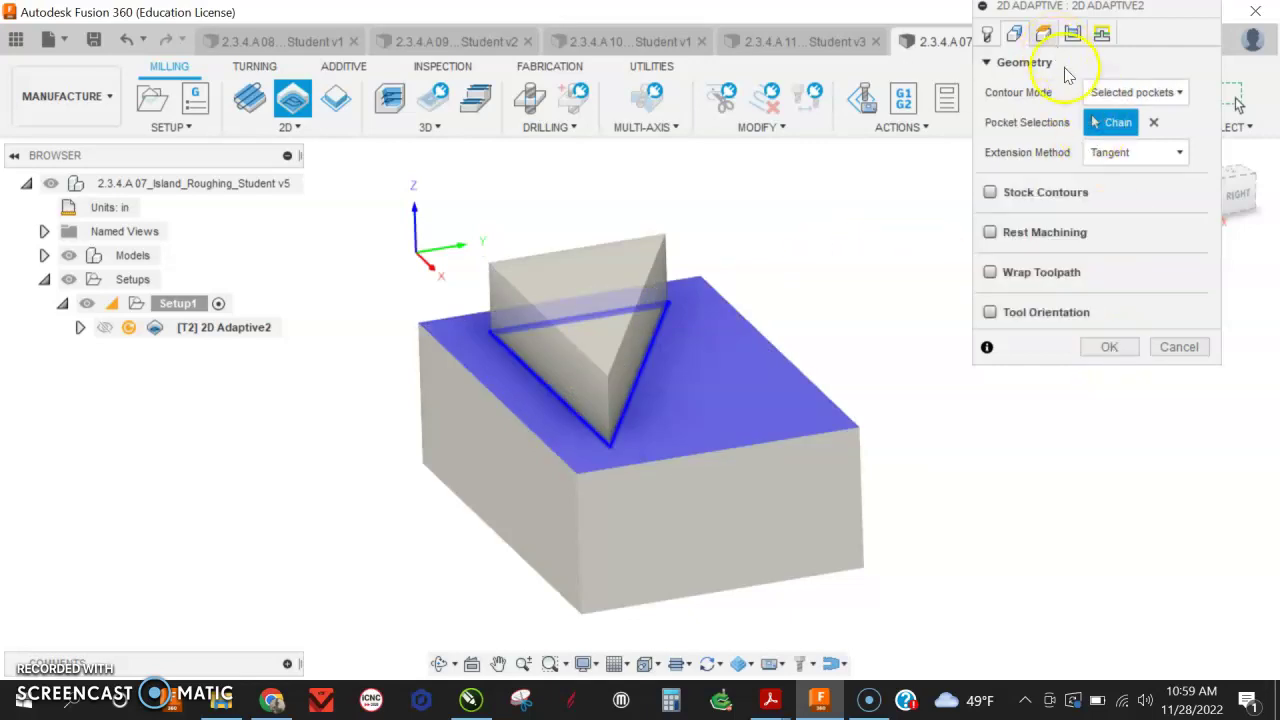
left_click(1112, 347)
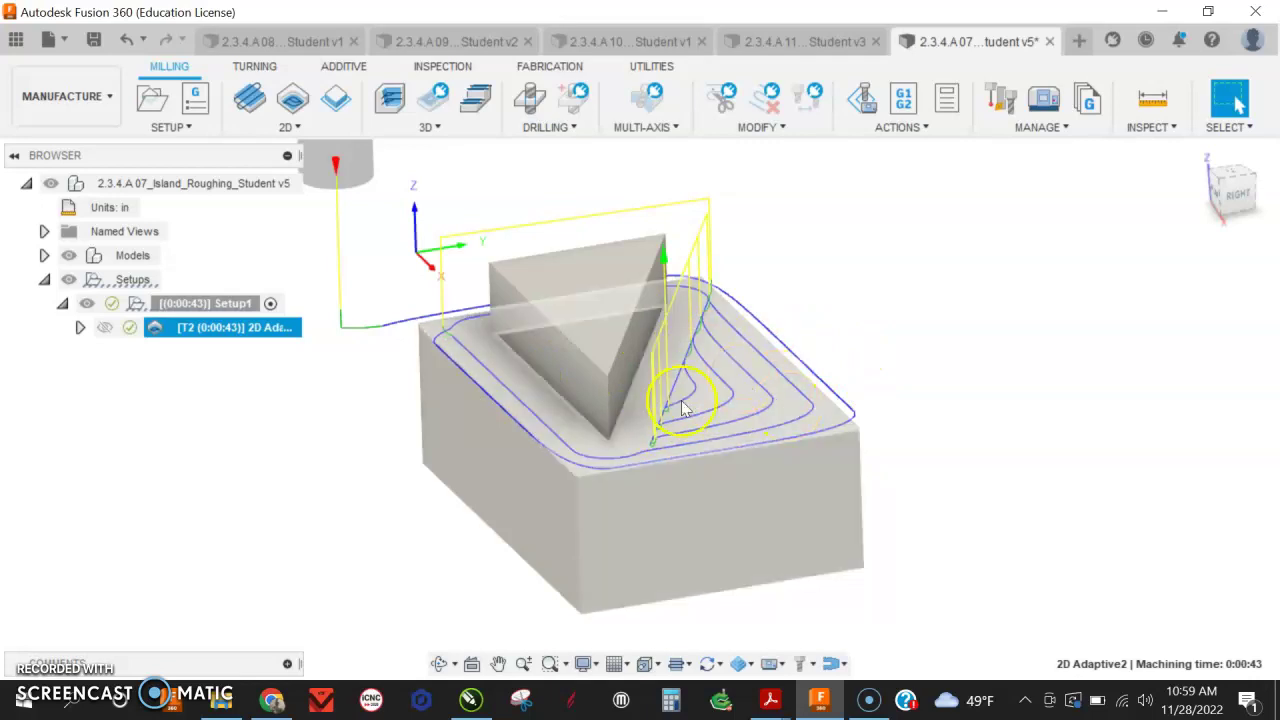
left_click(856, 100)
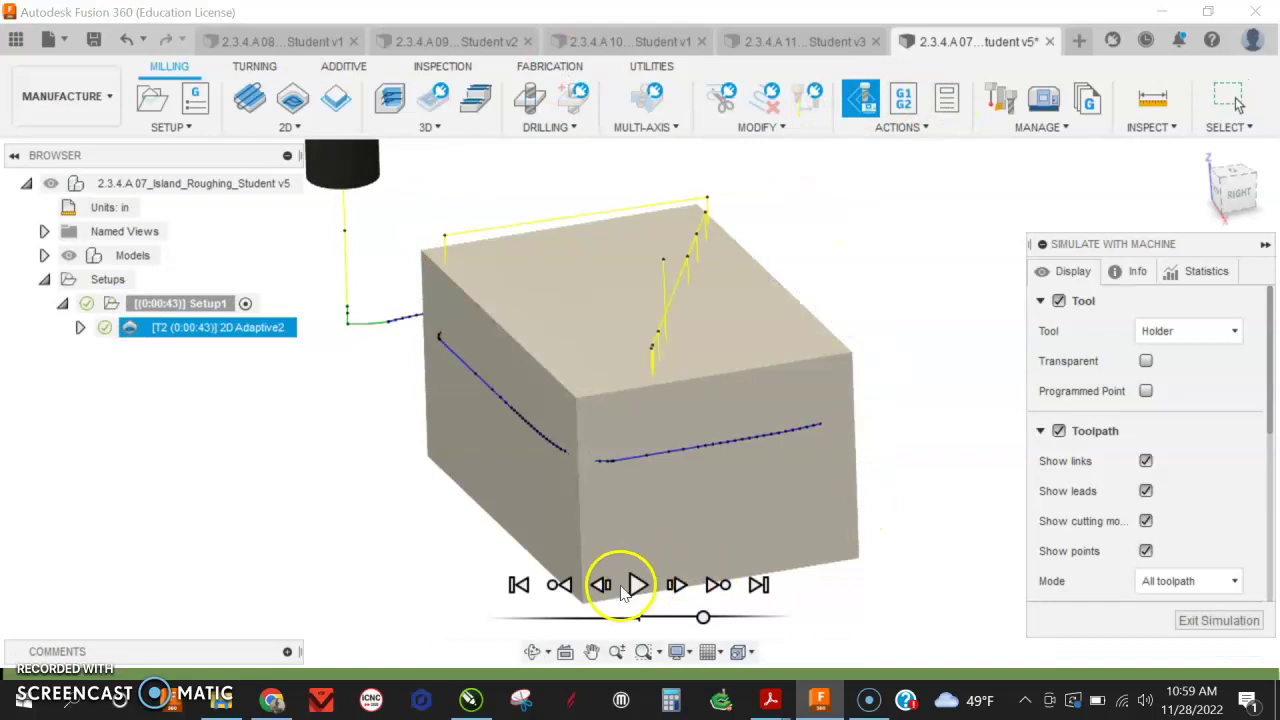
left_click(637, 586)
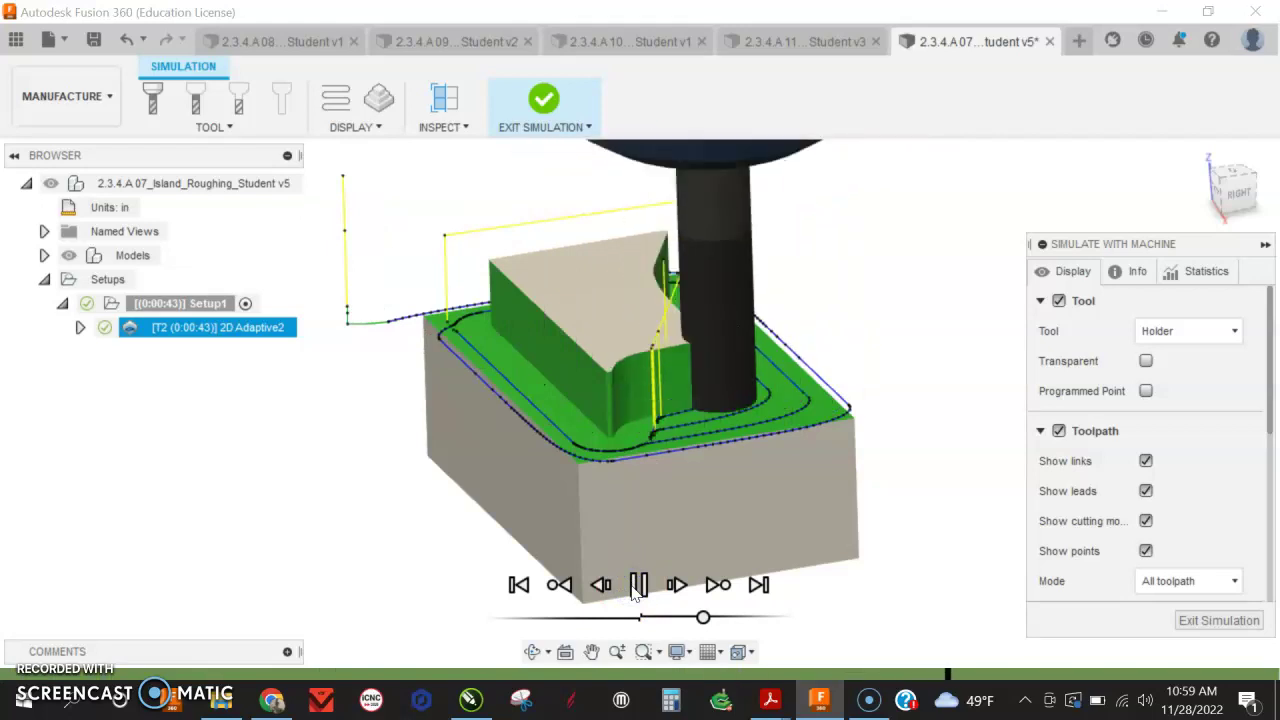
left_click(637, 586)
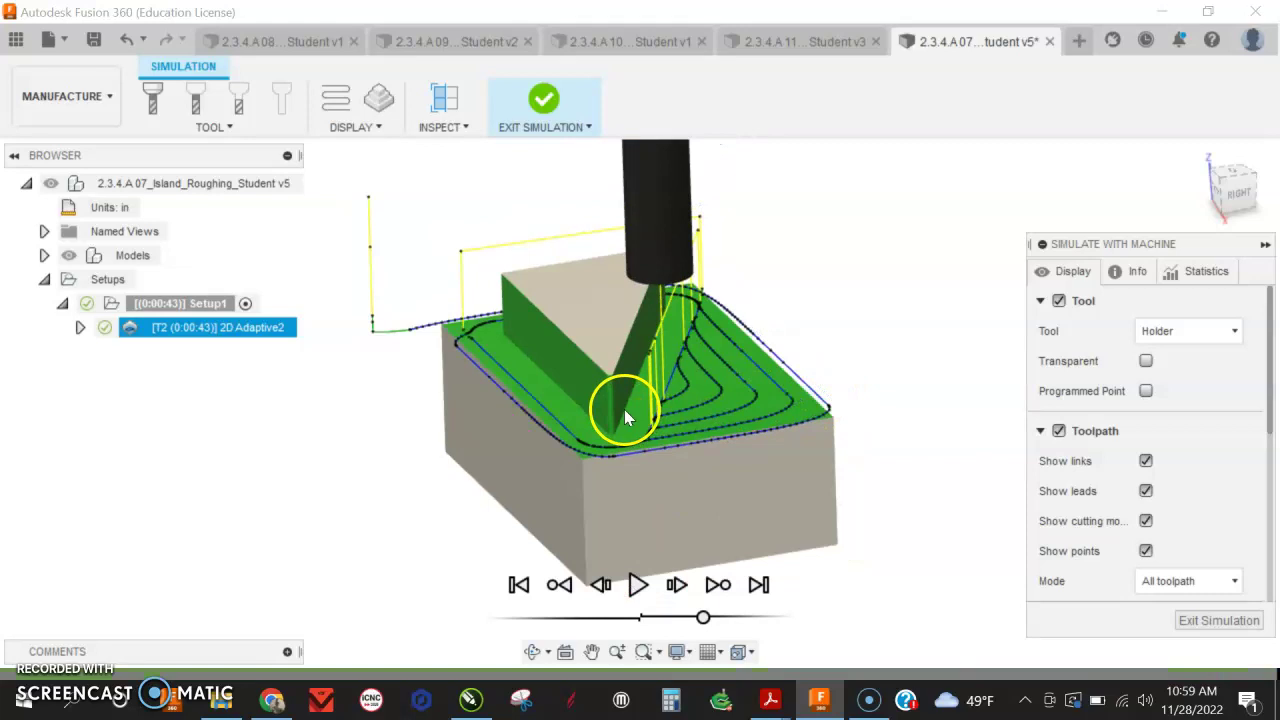
scroll(613, 404, "up", 5)
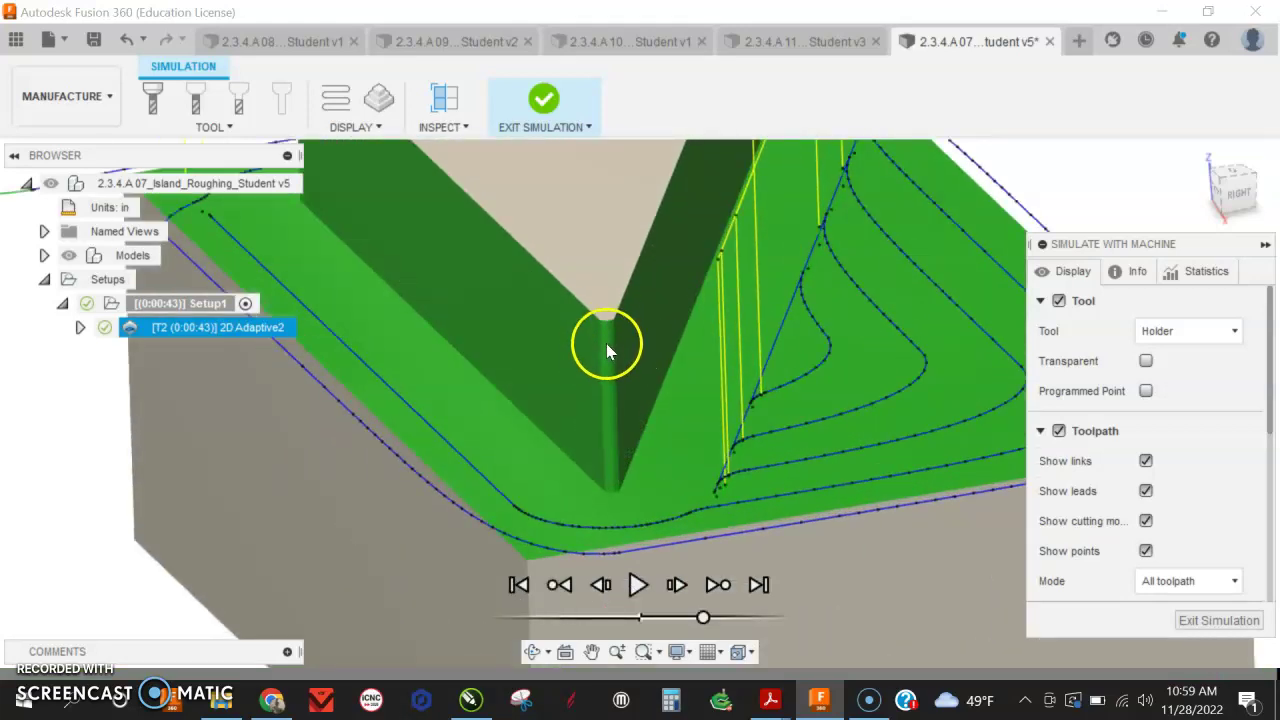
left_click(1218, 621)
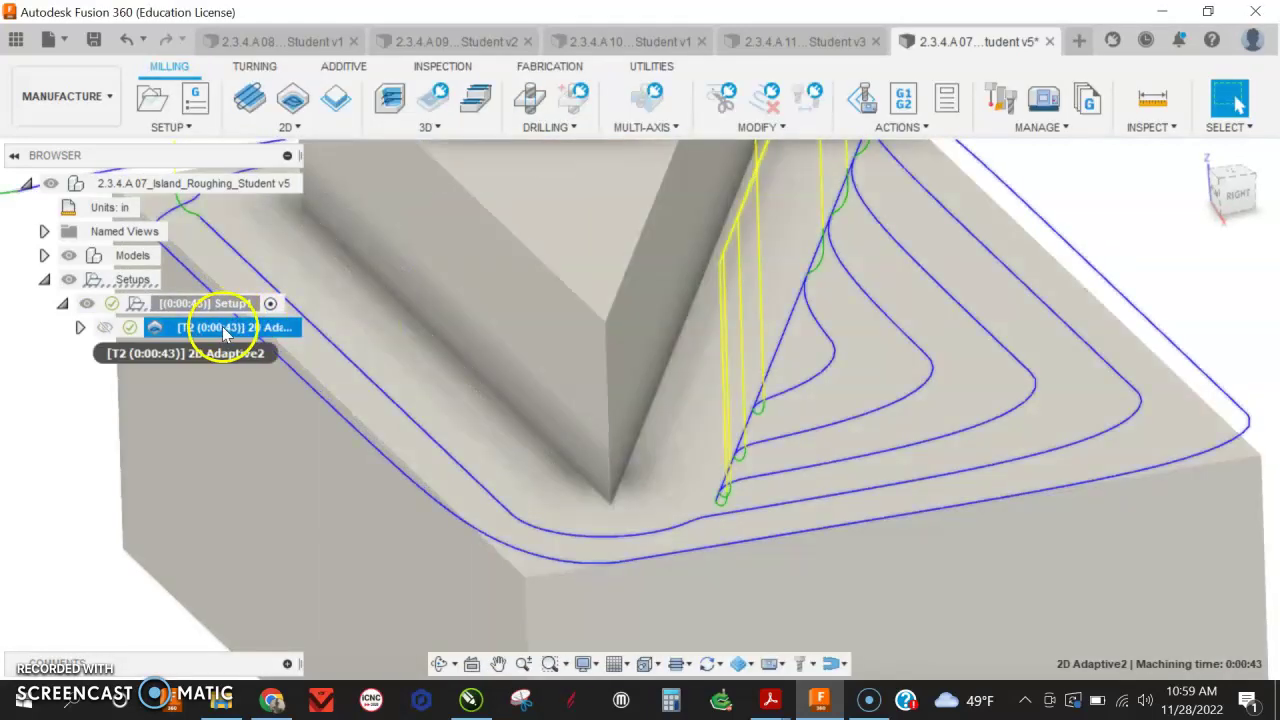
left_click(152, 331)
Set 2D Adaptive2's axial stock to leave to 0, keeping 0.02 in radial stock
double_click(152, 331)
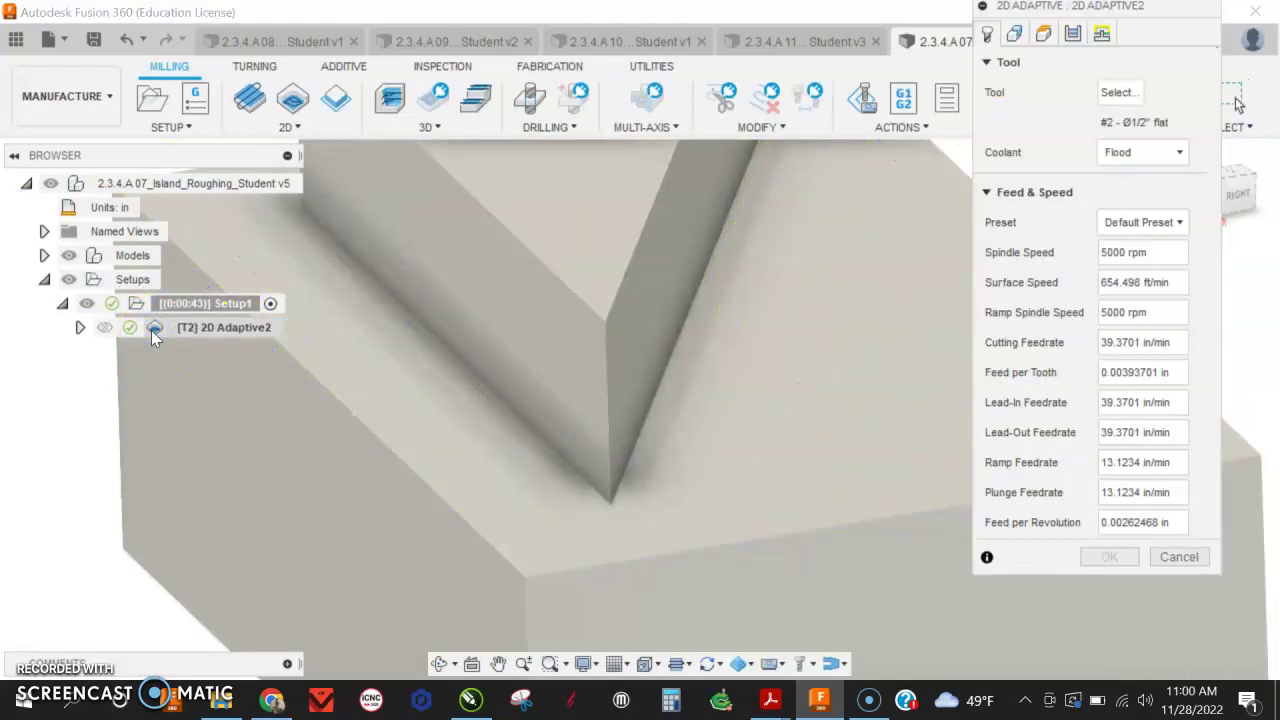
left_click(1070, 36)
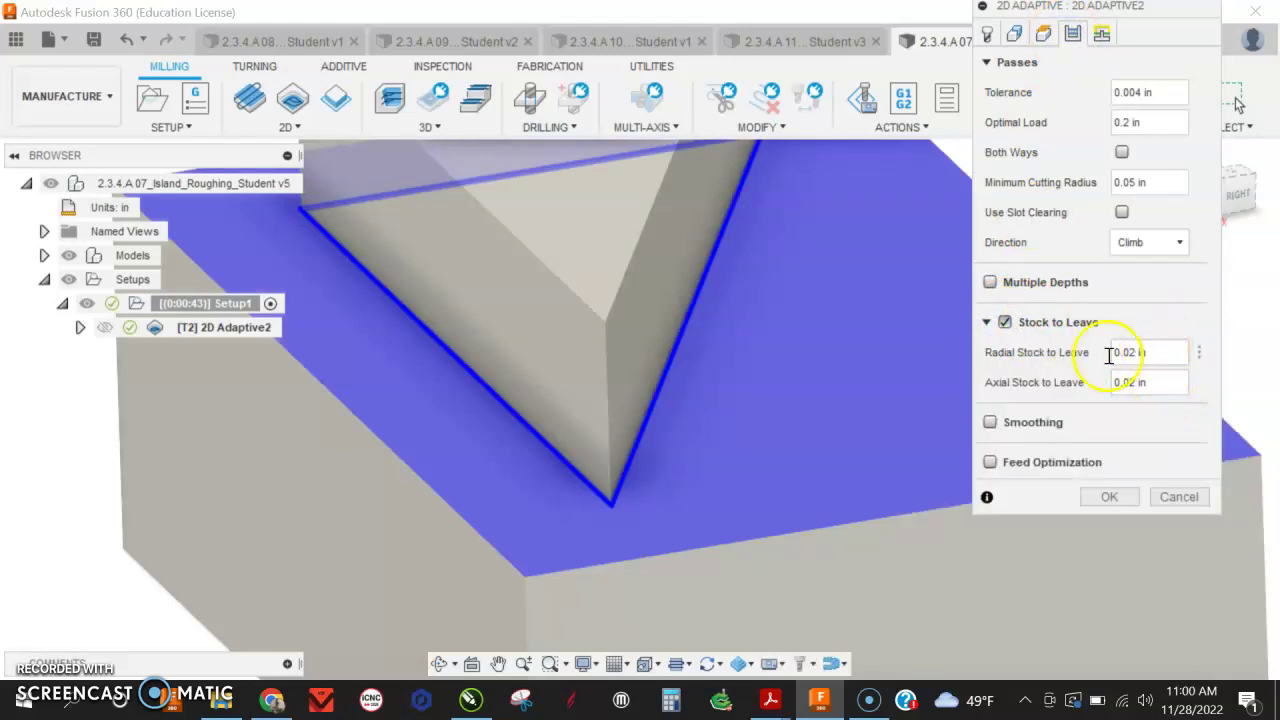
left_click(1153, 382)
left_click(1112, 498)
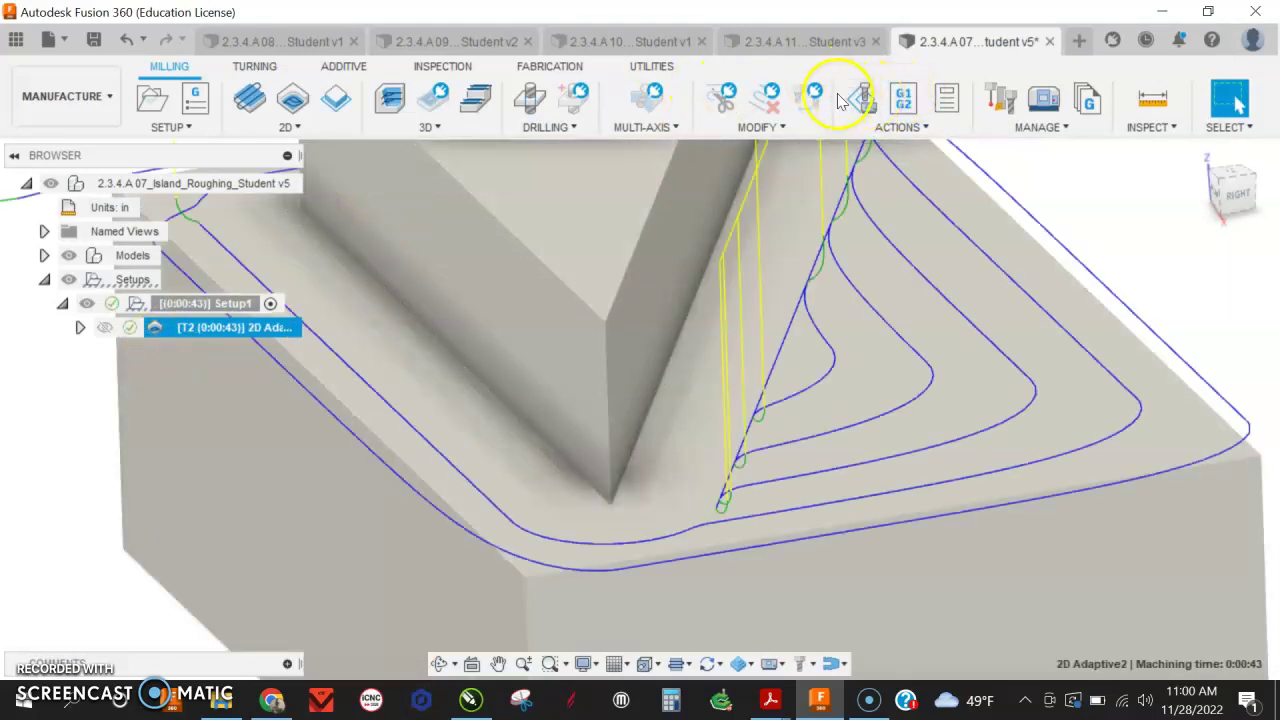
Create a 2D Contour along the triangle's base edge, then select Setup1
left_click(332, 106)
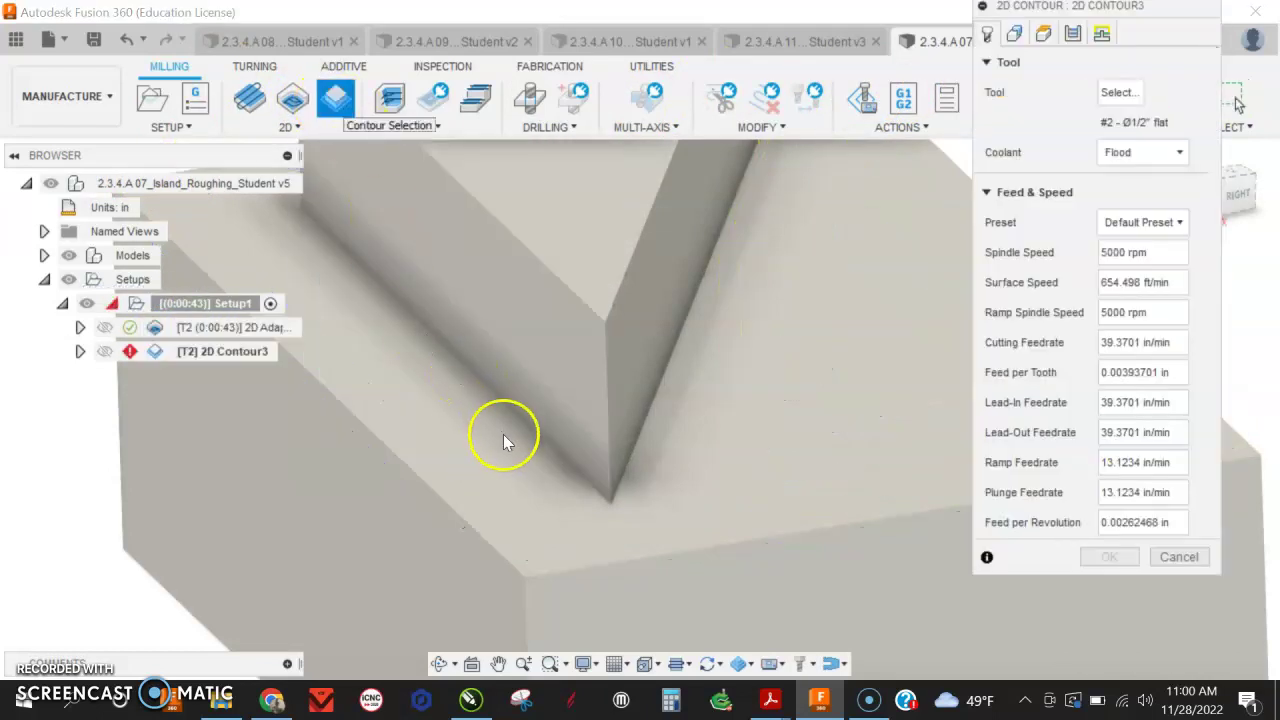
left_click(511, 413)
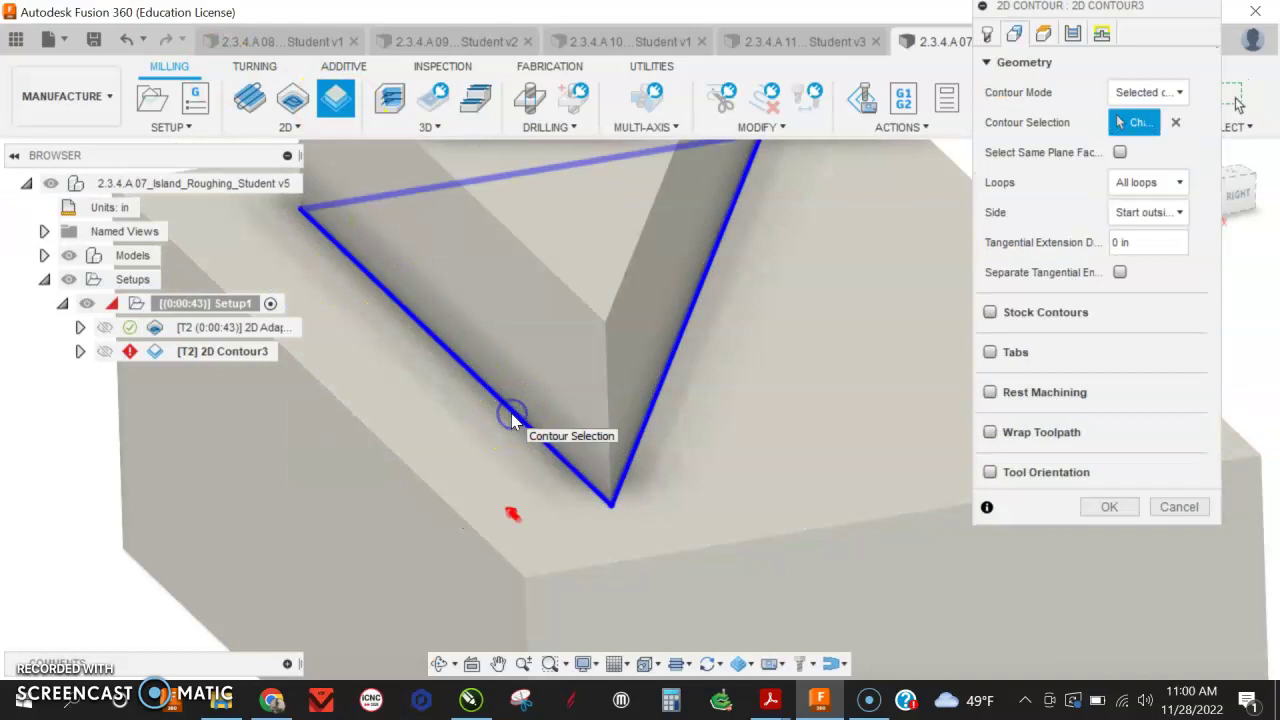
left_click(1116, 505)
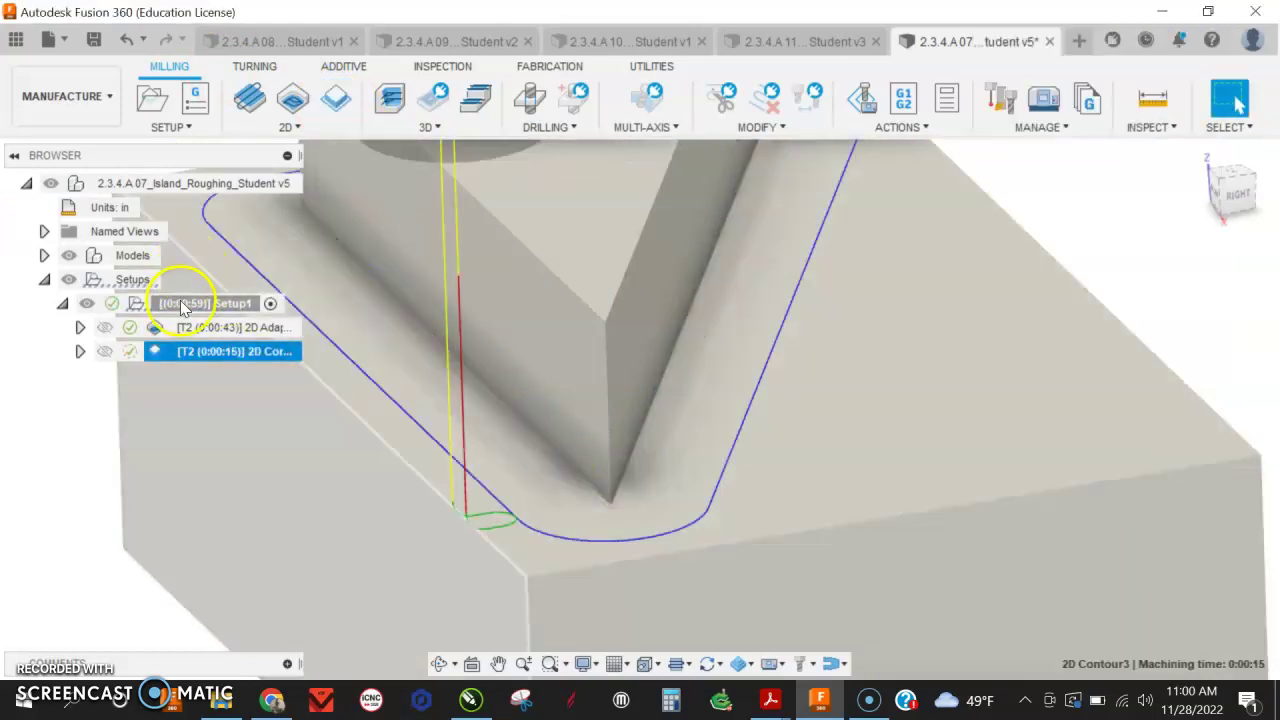
left_click(185, 304)
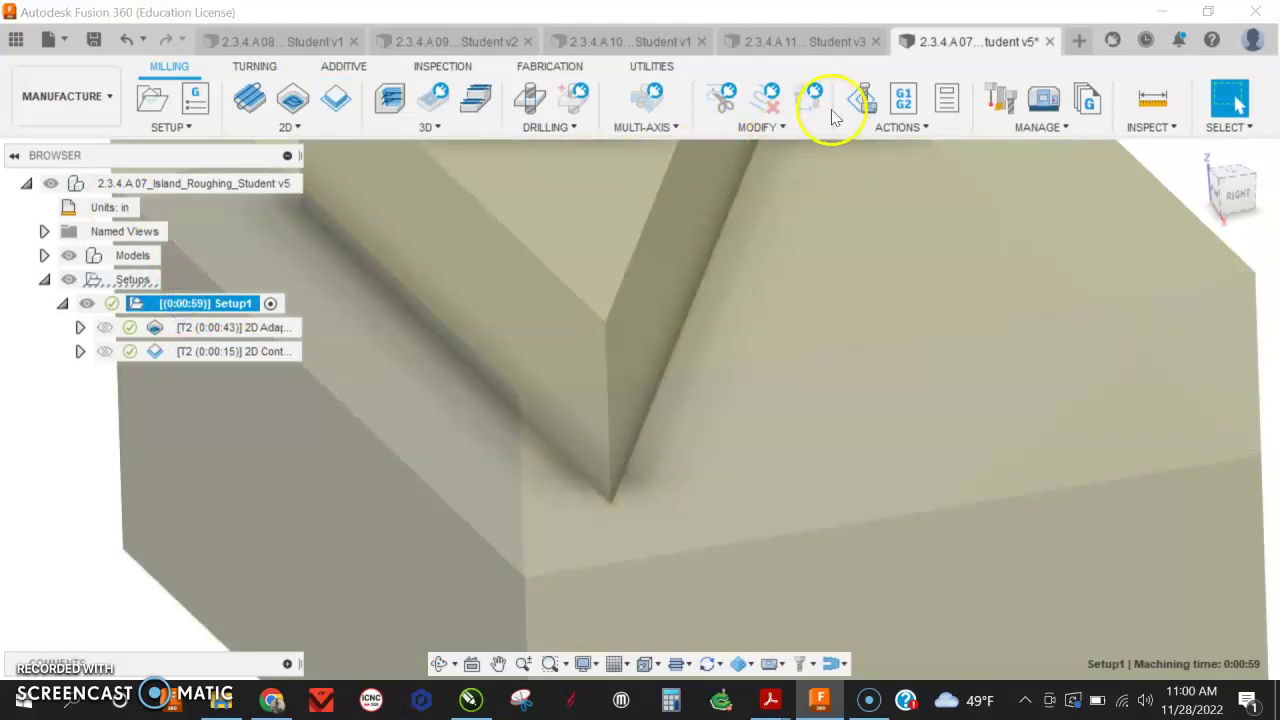
Play the machine simulation of Setup1's roughing and contour toolpaths, rotating to watch
left_click(862, 98)
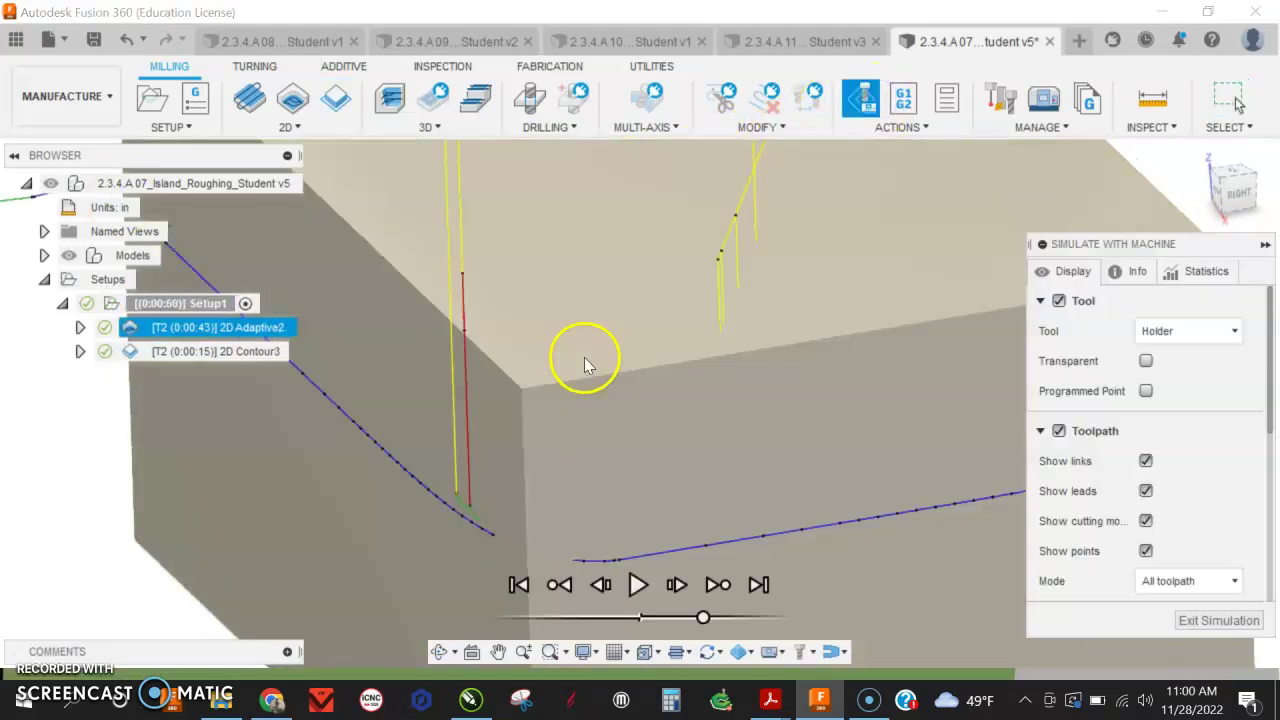
left_click(639, 585)
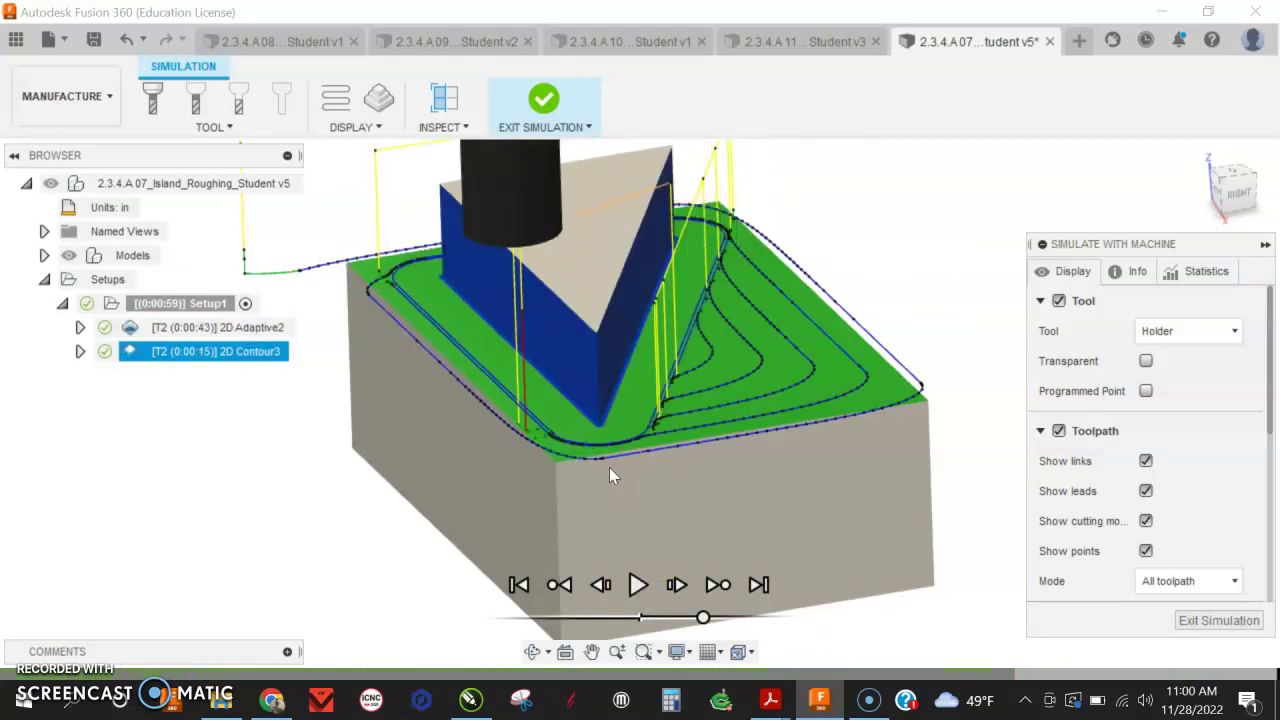
middle_click_drag(597, 397, 585, 394, "shift")
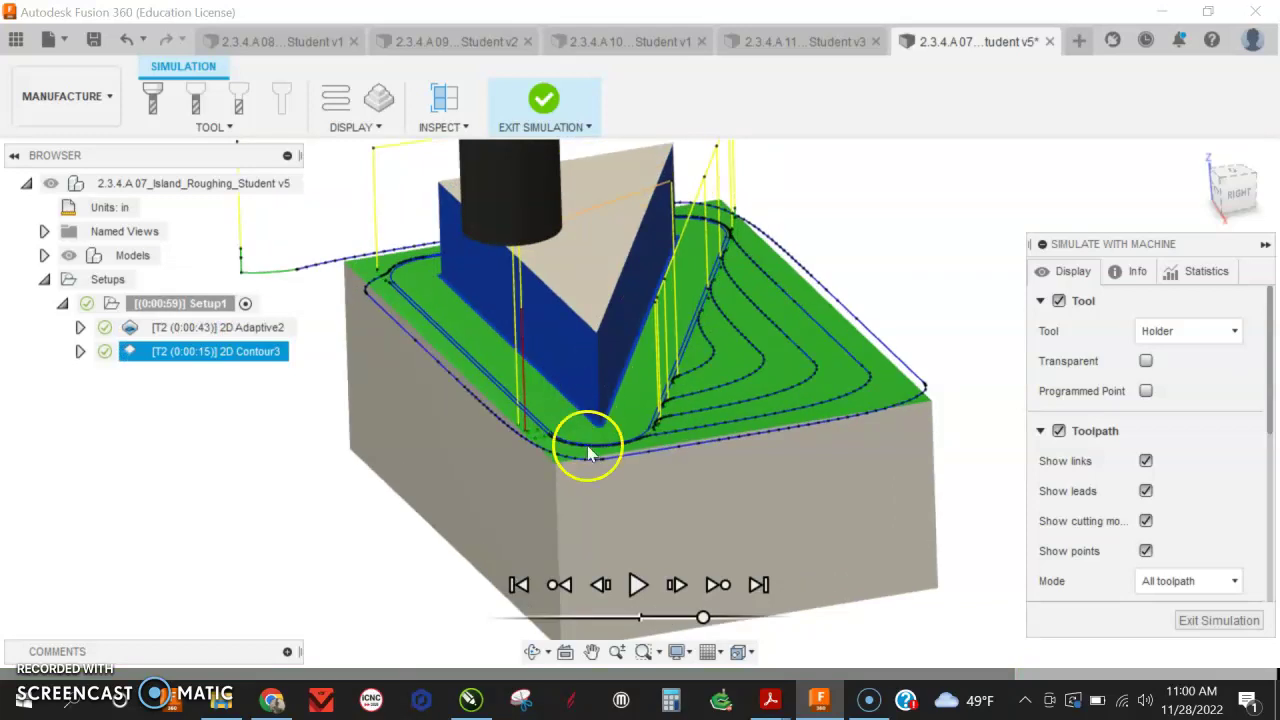